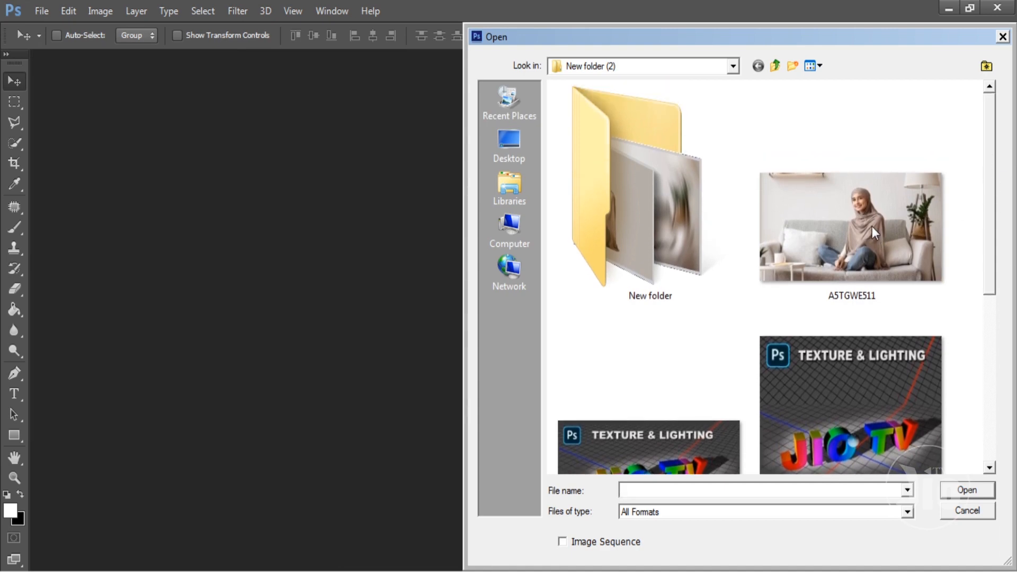
# Step: Open the A5TGWE511 photo and fit the whole image on screen
pyautogui.doubleClick(872, 228)
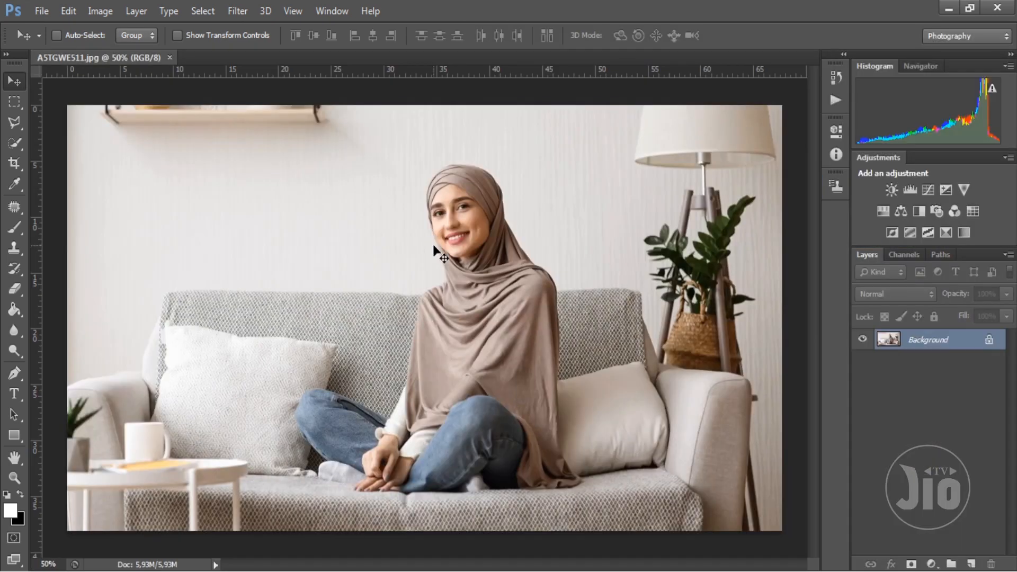
pyautogui.click(296, 12)
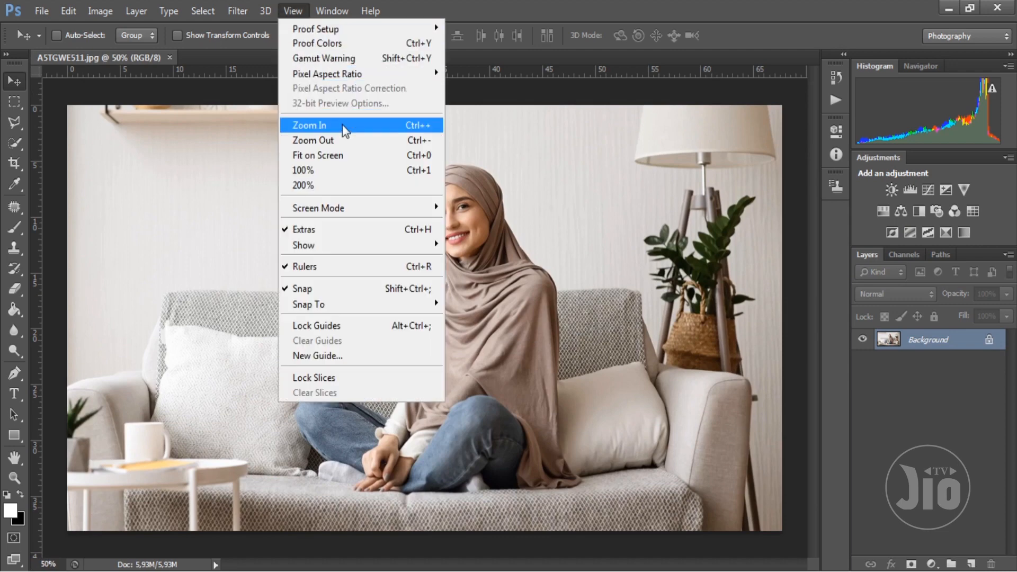
pyautogui.click(344, 155)
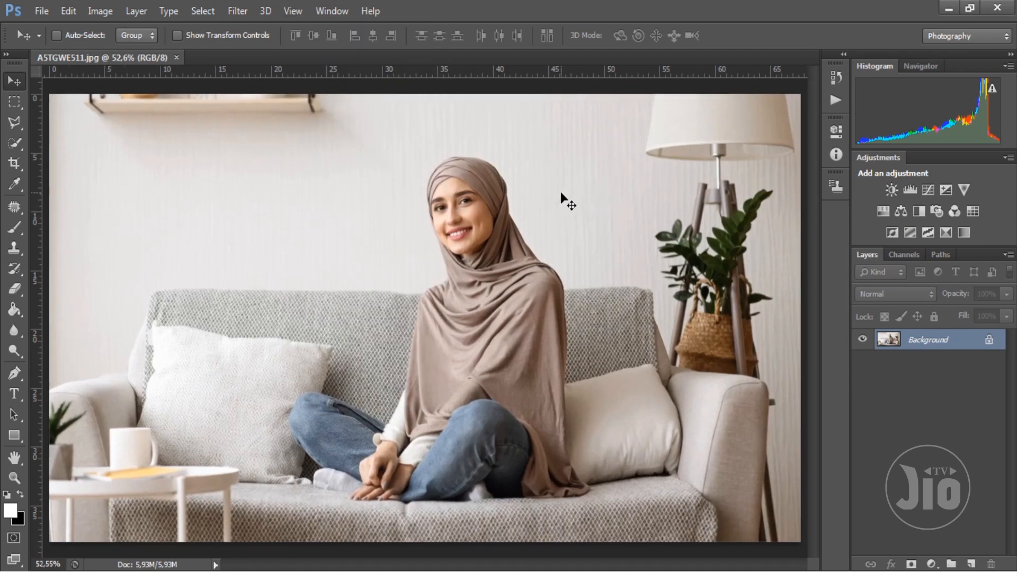
pyautogui.click(242, 12)
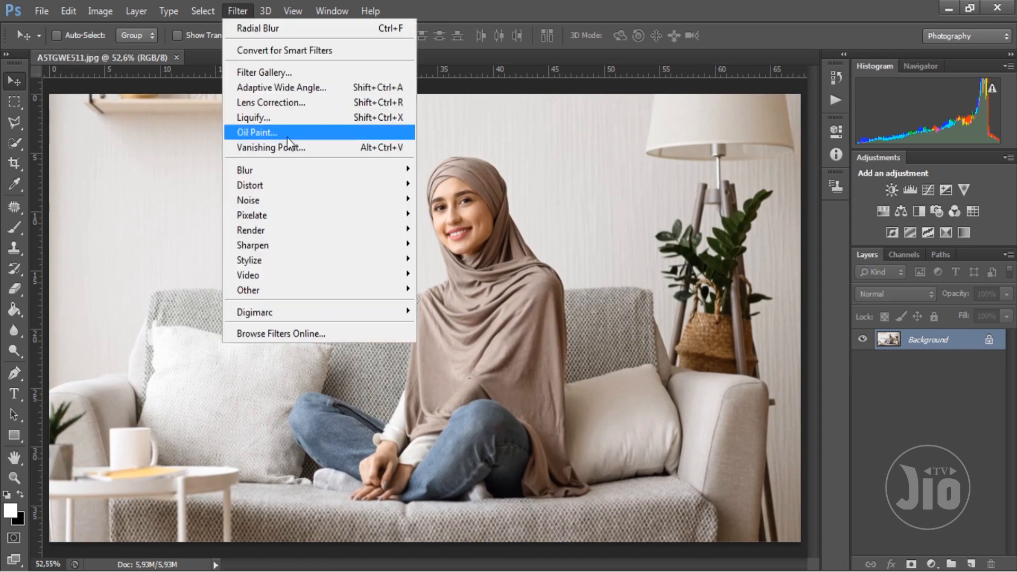
pyautogui.moveTo(343, 168)
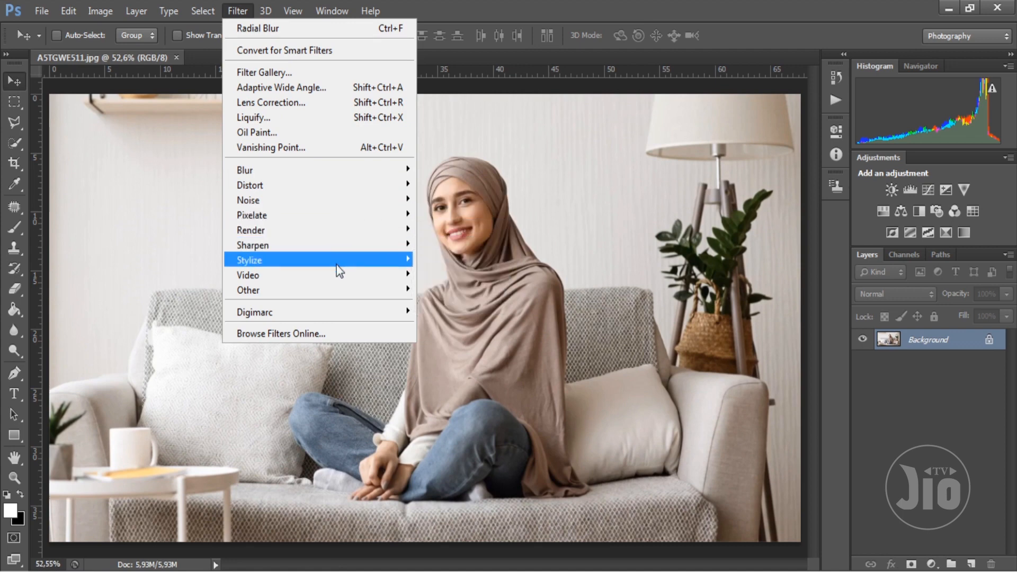
pyautogui.moveTo(335, 273)
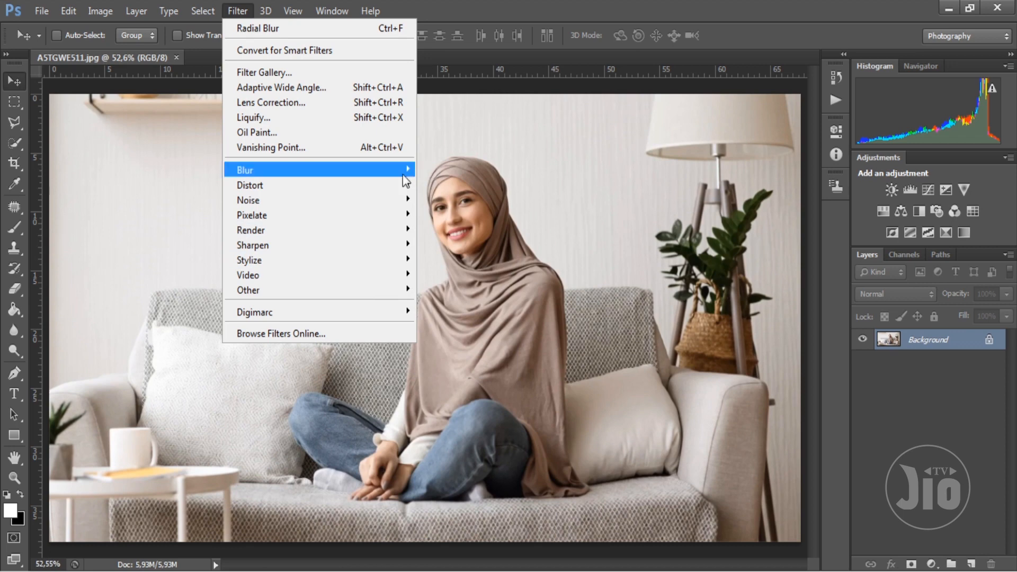
pyautogui.moveTo(403, 175)
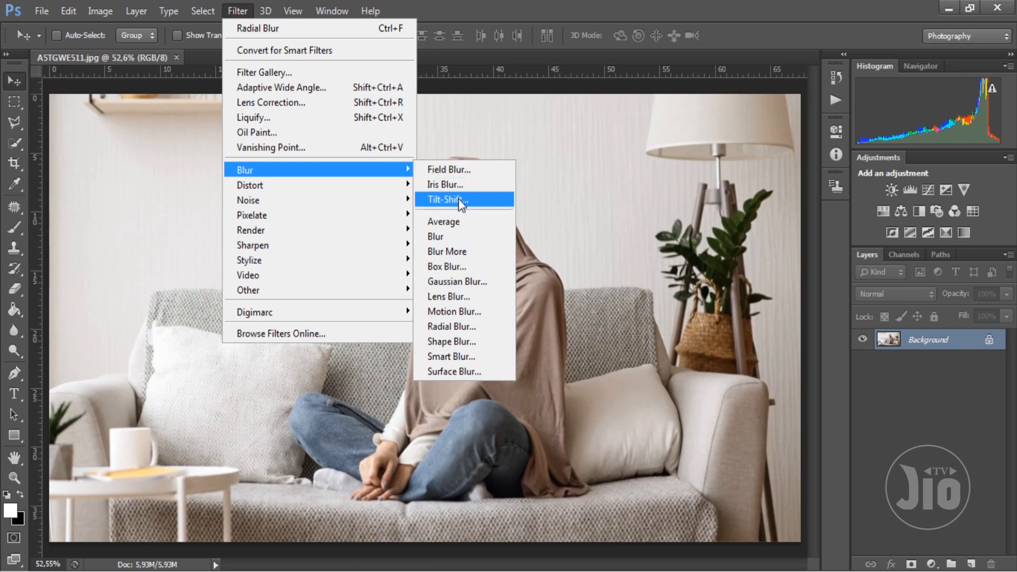
pyautogui.click(504, 263)
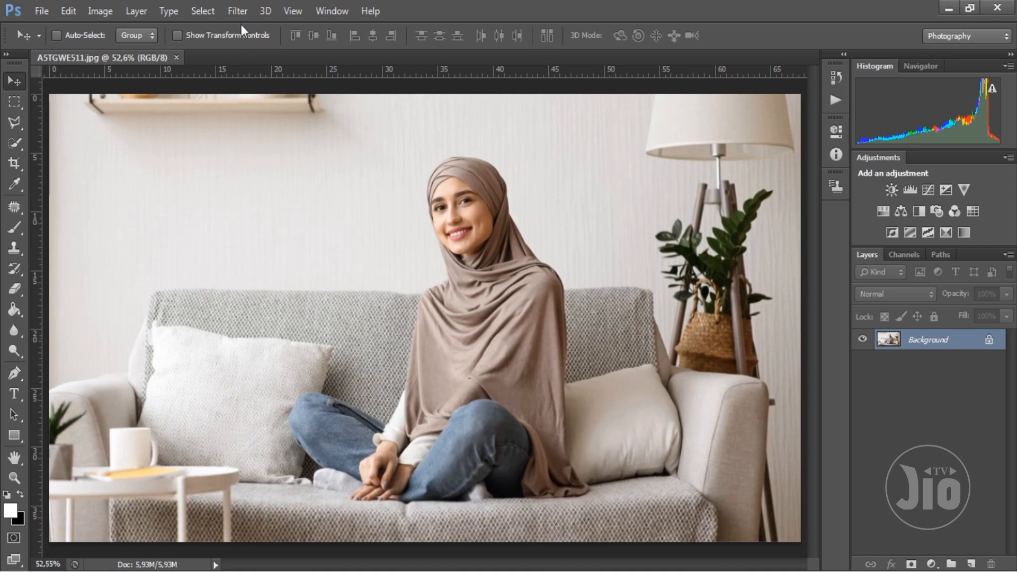
pyautogui.click(237, 10)
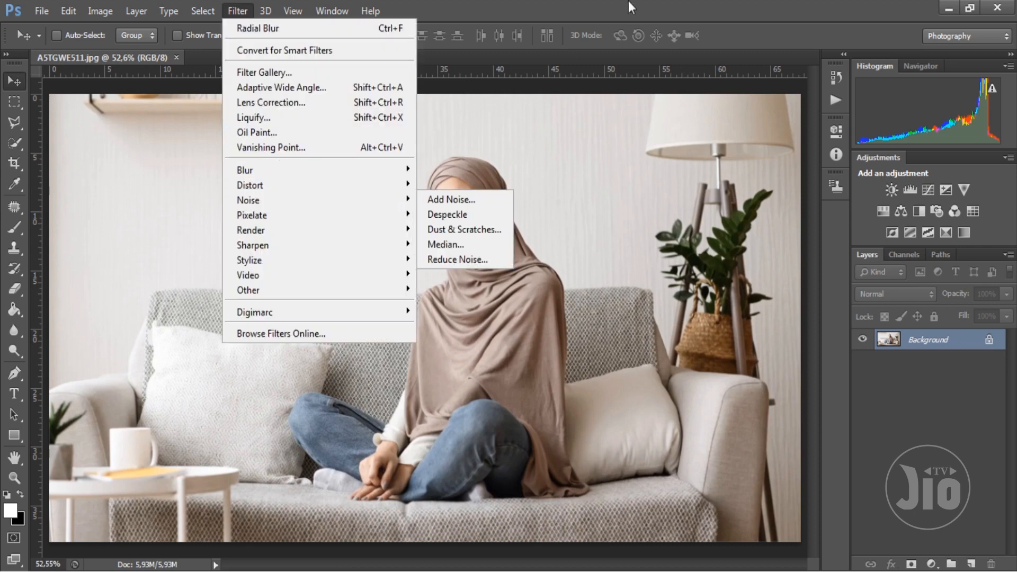
pyautogui.click(676, 258)
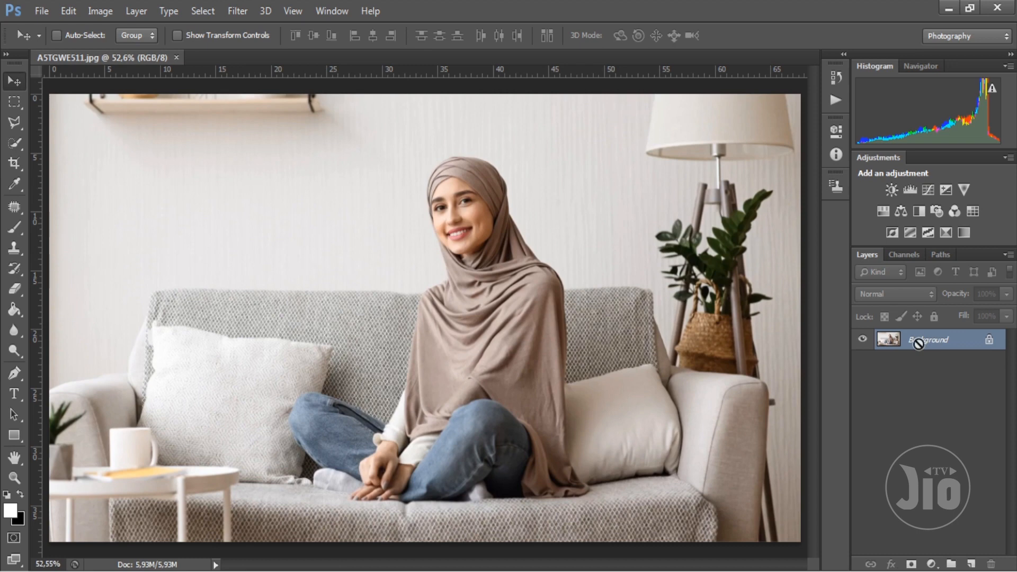
# Step: Duplicate the Background layer and rename the copy "model"
pyautogui.hotkey('ctrl', 'j')
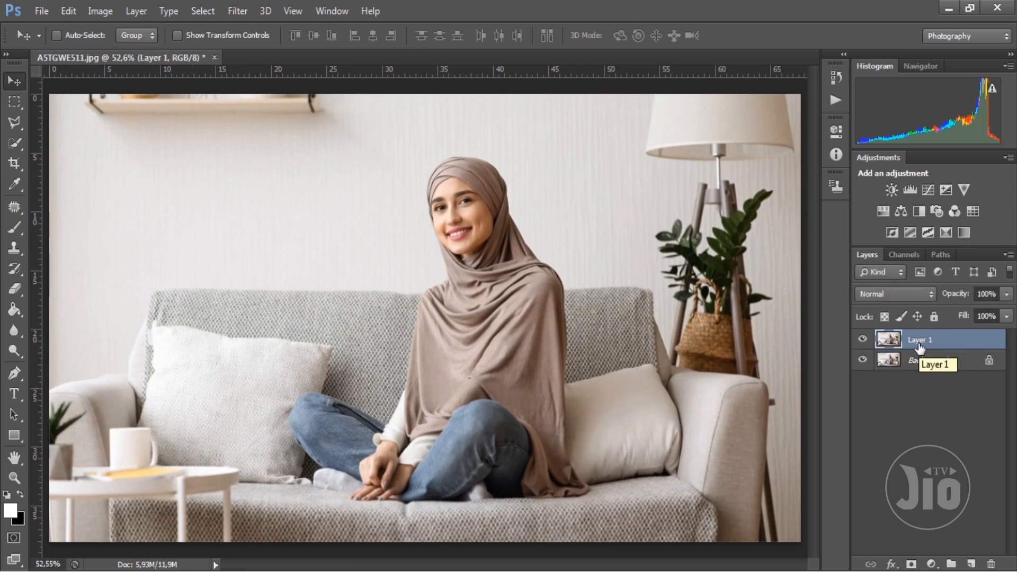
pyautogui.doubleClick(919, 342)
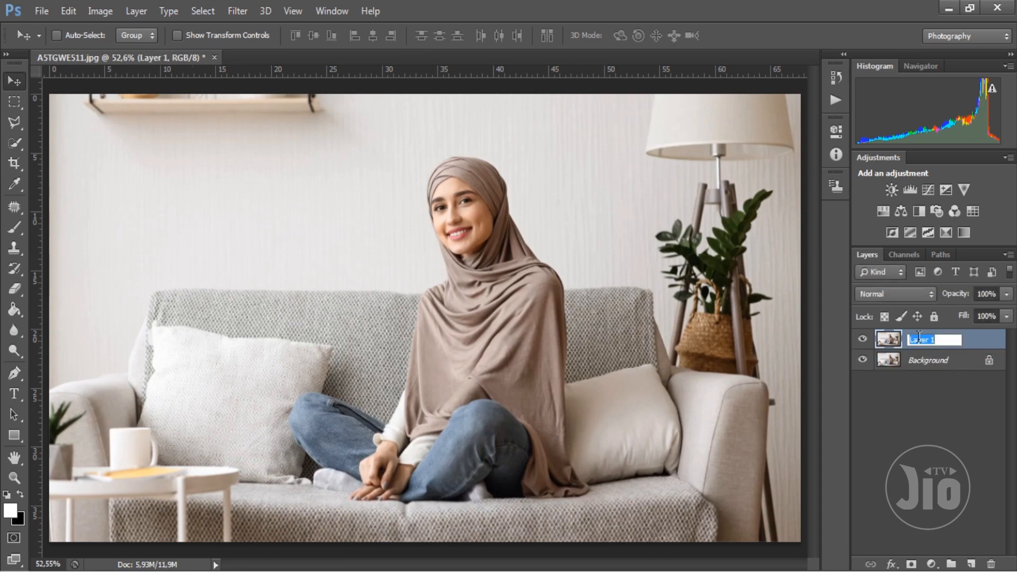
pyautogui.write('model')
pyautogui.click(948, 362)
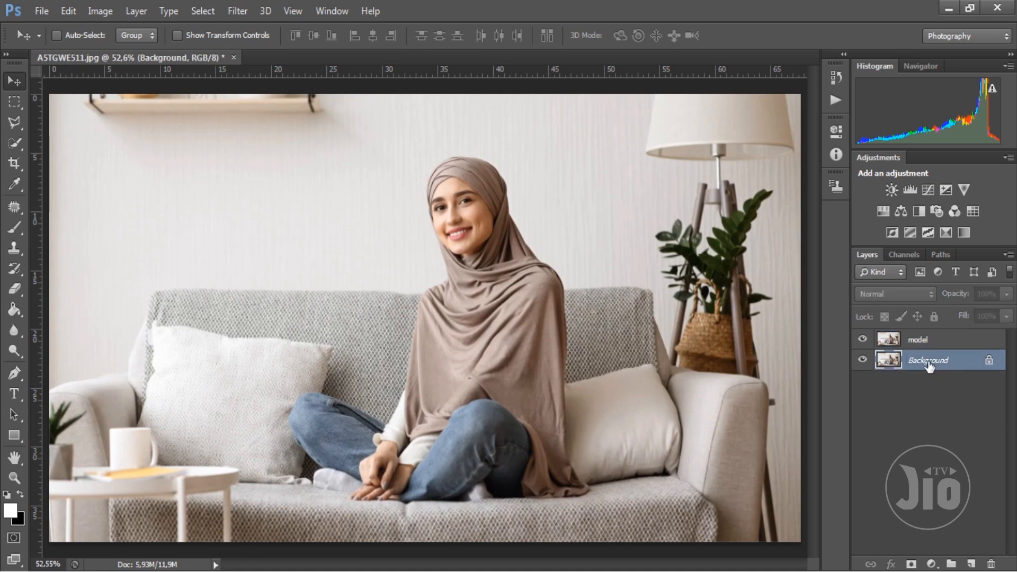
# Step: Convert the locked Background into a regular layer with the default settings and hide it, keeping the model layer selected
pyautogui.doubleClick(930, 365)
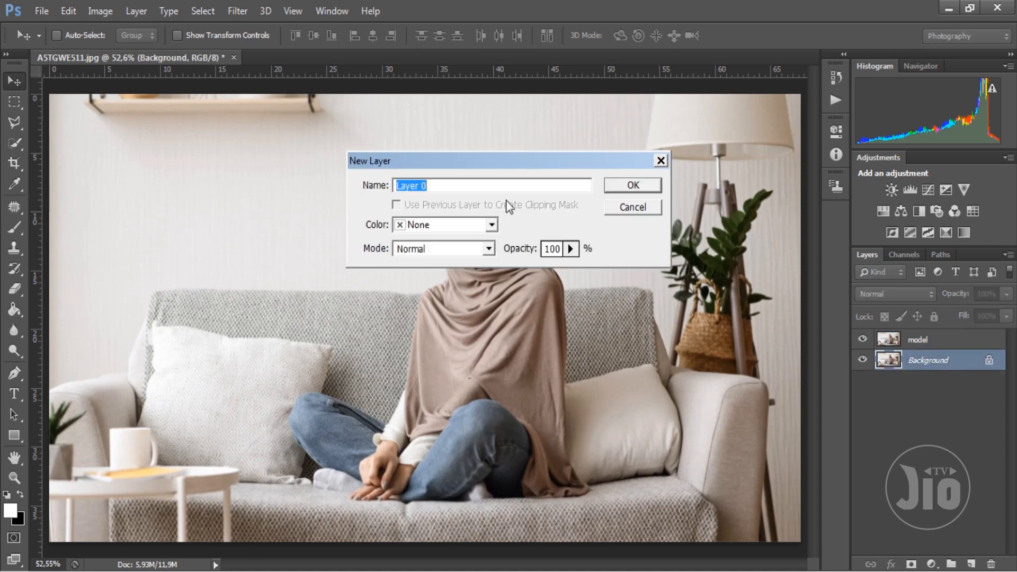
pyautogui.click(631, 183)
pyautogui.click(916, 343)
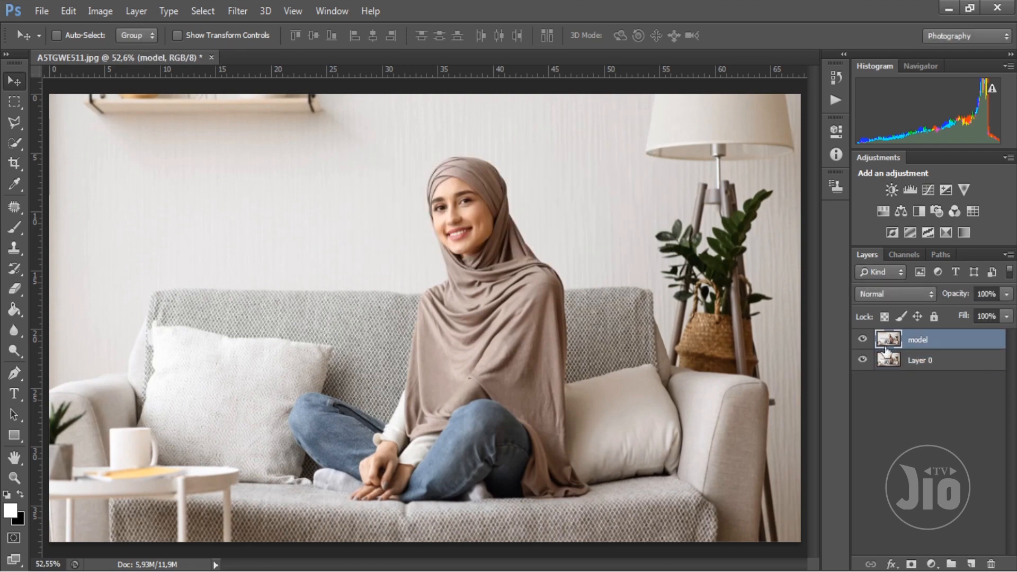
pyautogui.click(863, 360)
pyautogui.click(11, 129)
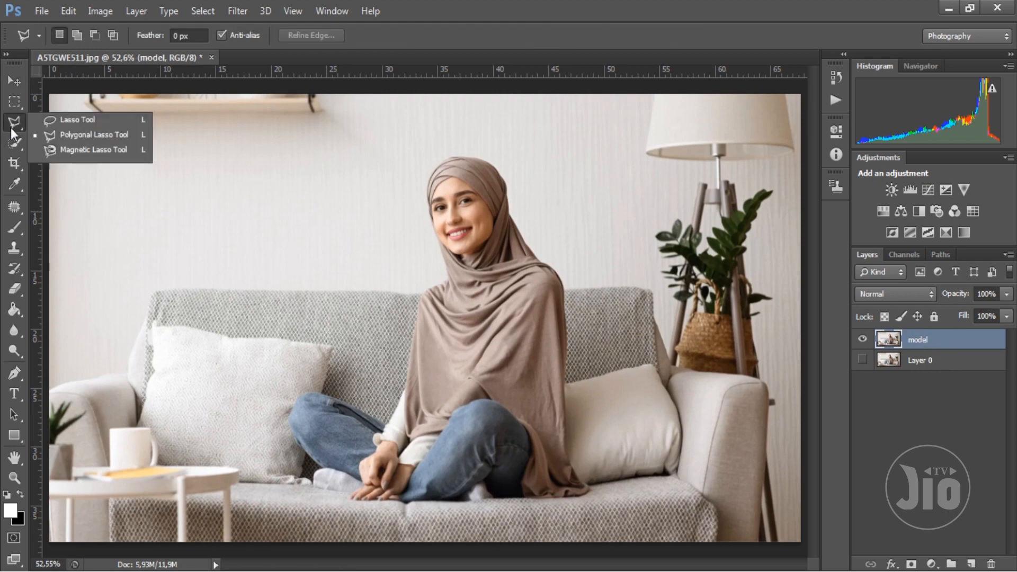
pyautogui.click(49, 140)
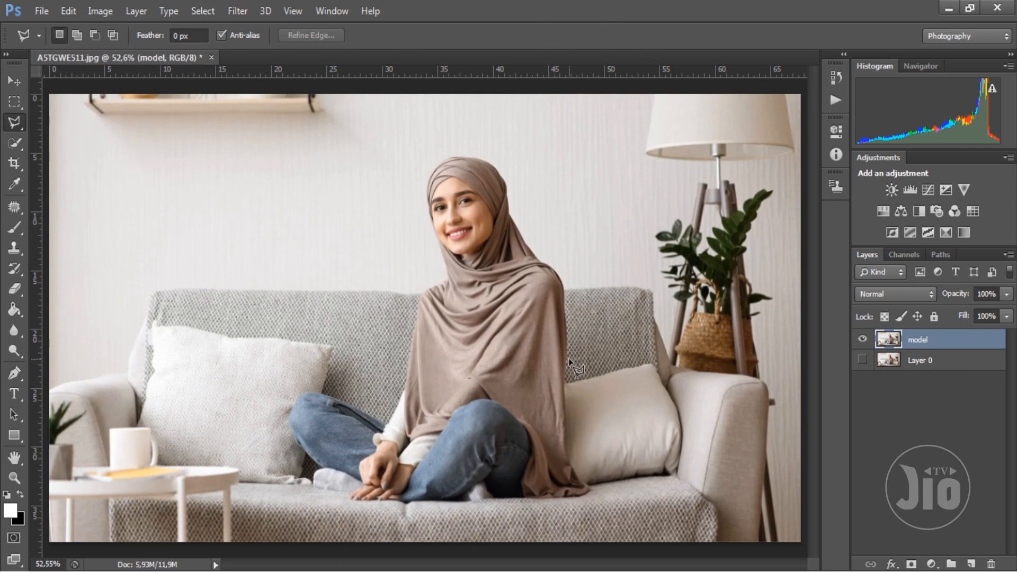
pyautogui.click(21, 126)
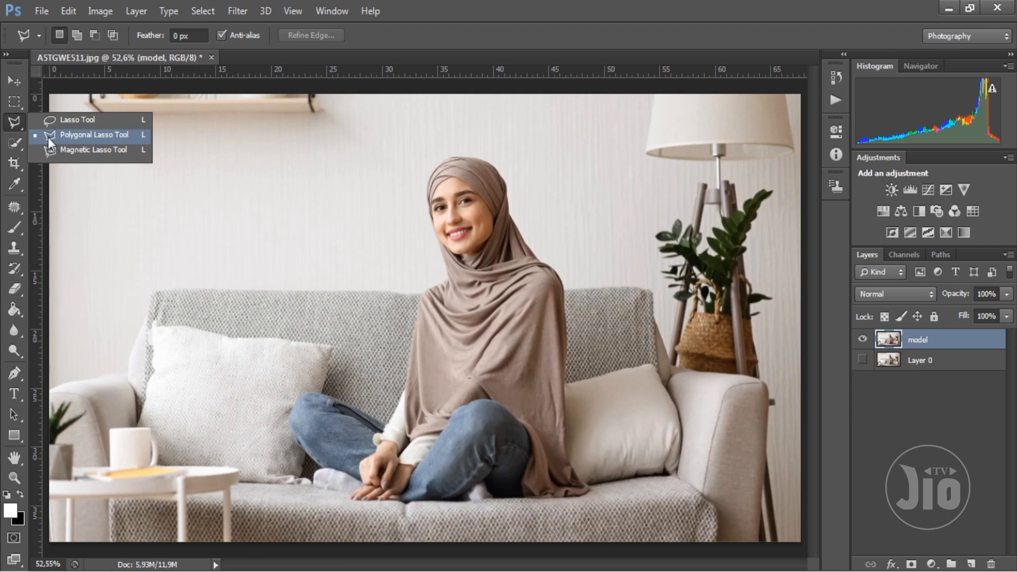
pyautogui.click(14, 143)
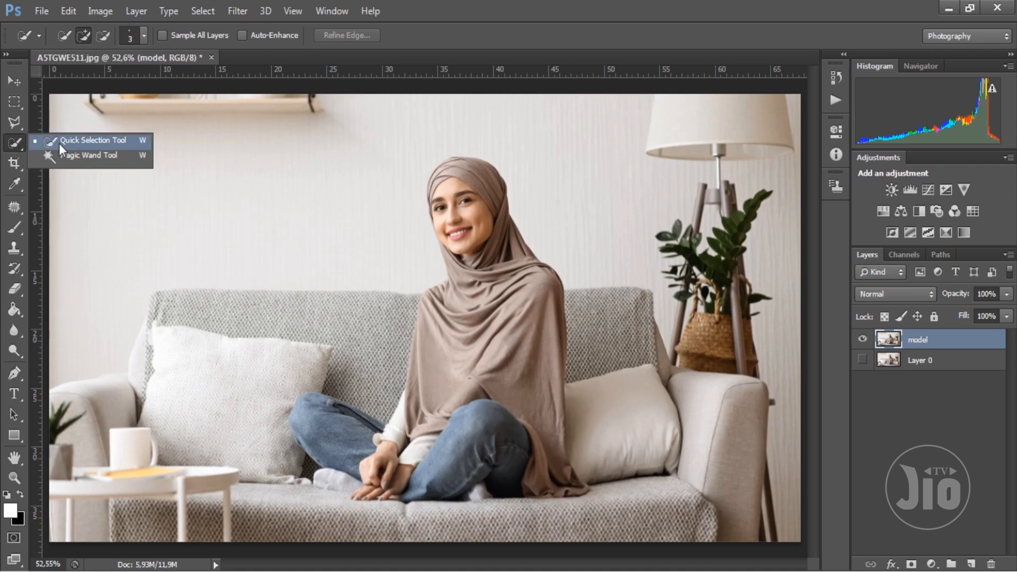
pyautogui.click(18, 126)
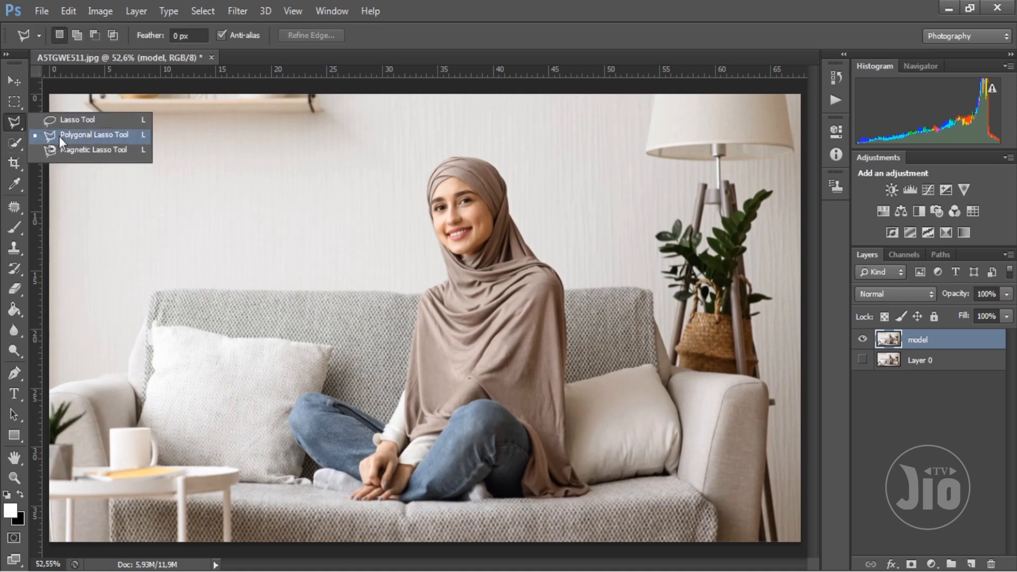
pyautogui.click(59, 136)
pyautogui.click(16, 377)
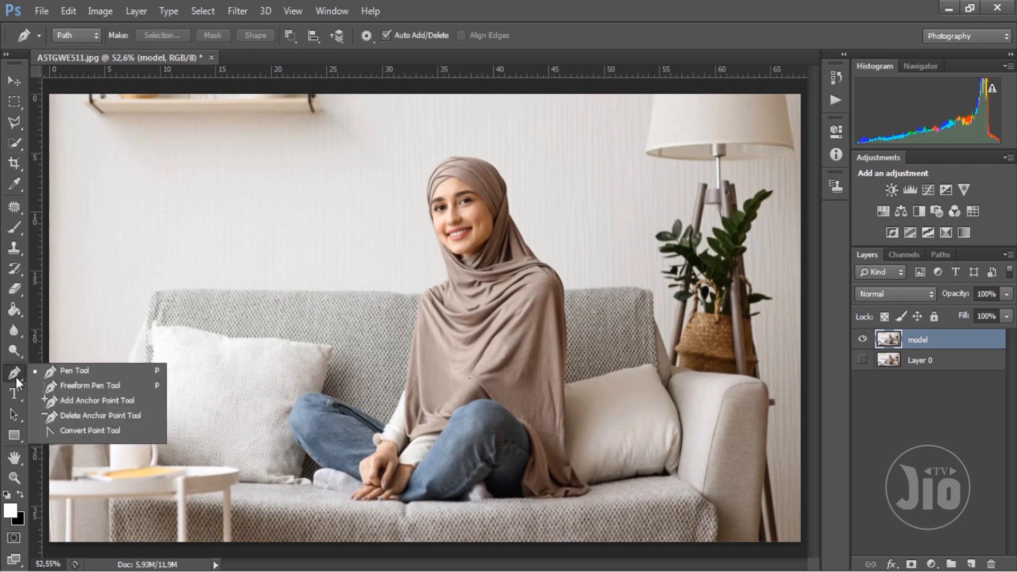
# Step: Start a Polygonal Lasso outline on the shawl's edge beside the beige cushion and trace it up past the sofa back to the shoulder
pyautogui.click(15, 126)
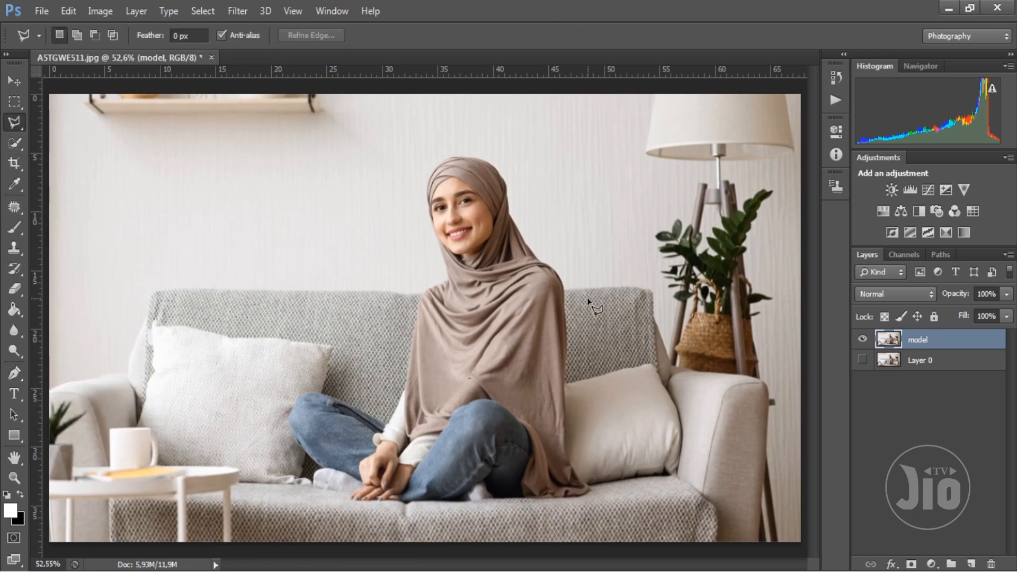
pyautogui.scroll(3, 606, 397)
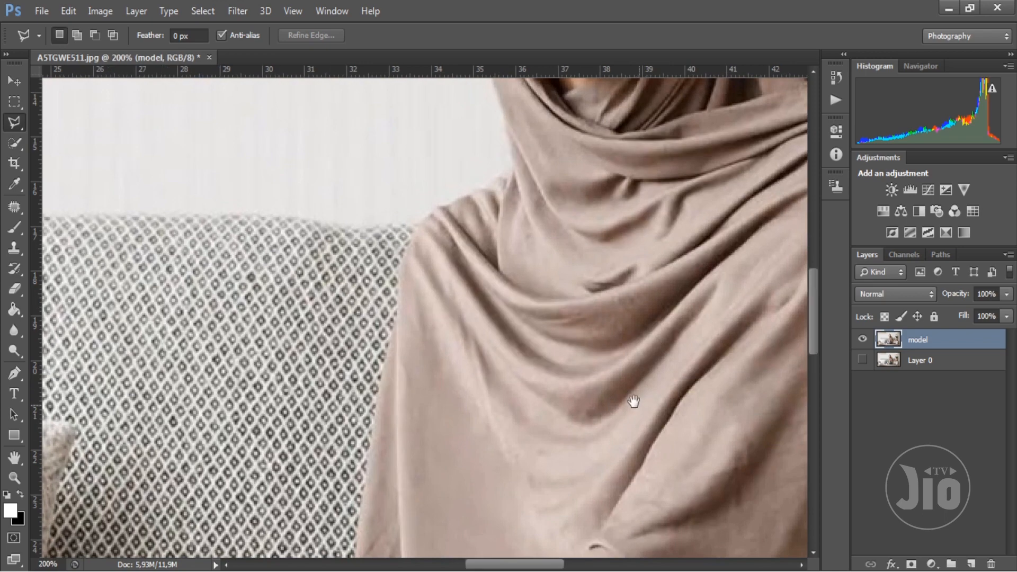
pyautogui.moveTo(634, 402); pyautogui.dragTo(385, 201)
pyautogui.moveTo(659, 458); pyautogui.dragTo(535, 331)
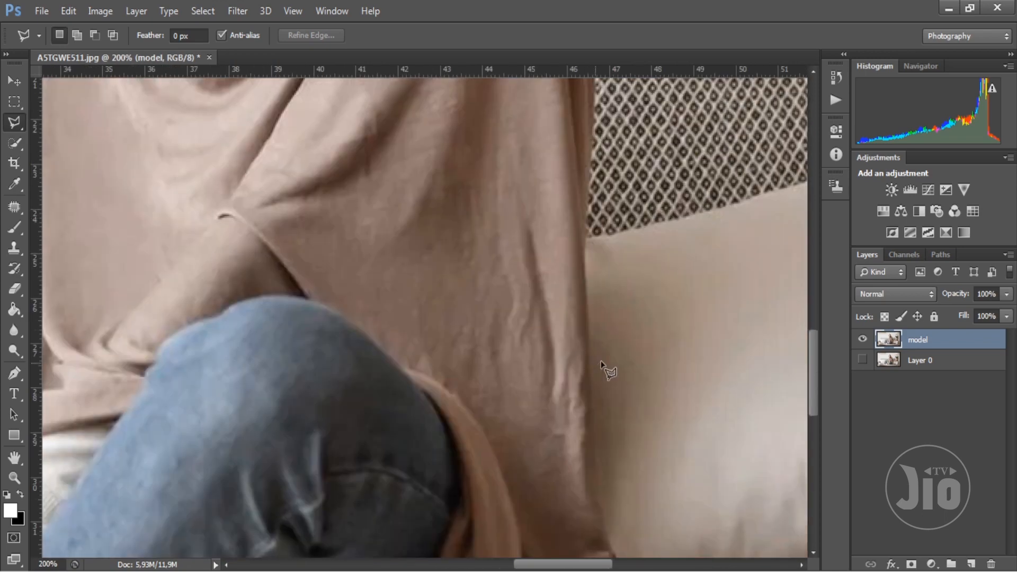
pyautogui.click(588, 371)
pyautogui.click(585, 240)
pyautogui.scroll(5, 608, 397)
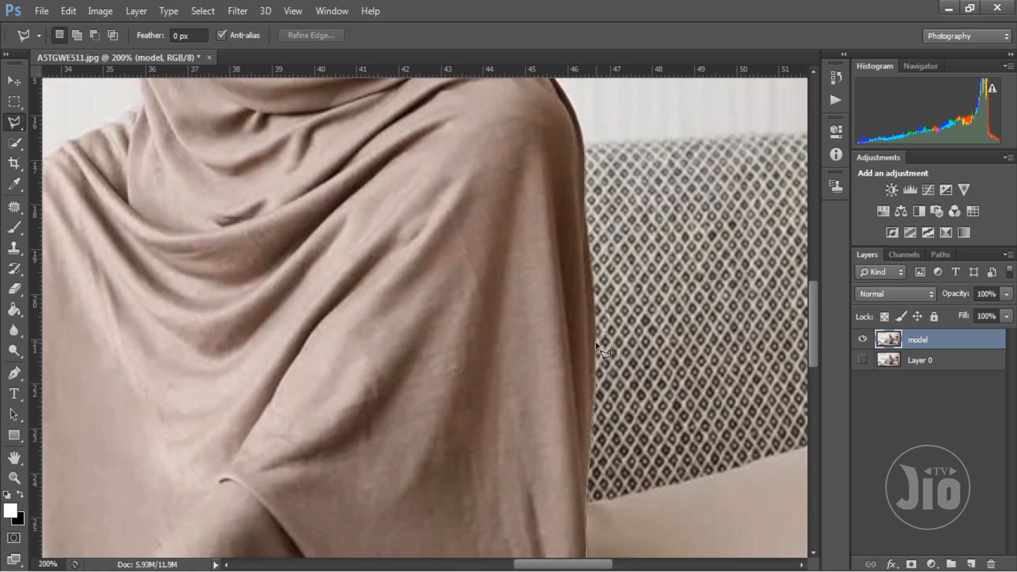
pyautogui.scroll(1, 595, 344)
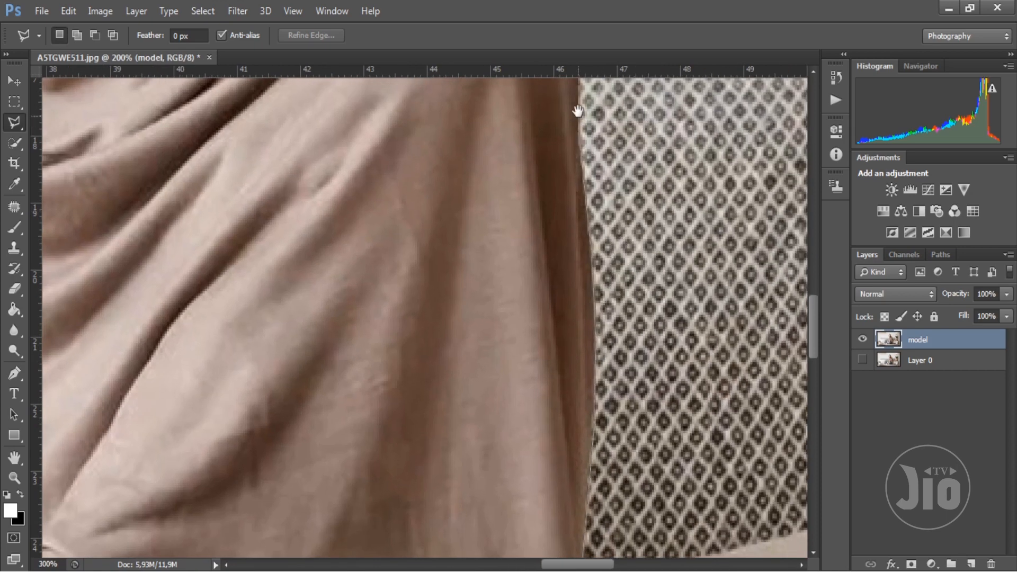
pyautogui.scroll(3, 580, 265)
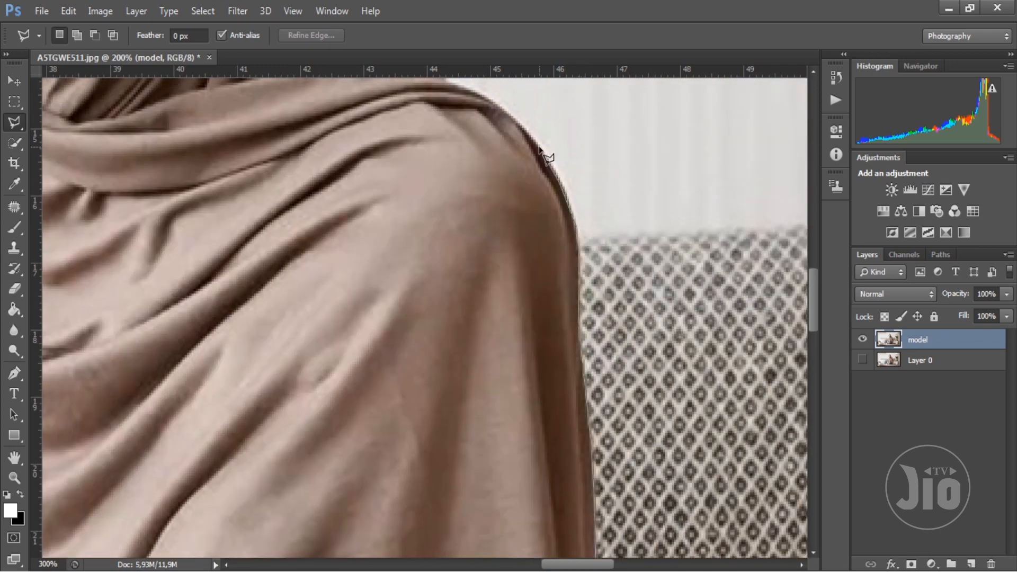
# Step: Continue the lasso outline from the shoulder up along the back edge of the woman's headscarf to the crown
pyautogui.moveTo(560, 213); pyautogui.dragTo(614, 324)
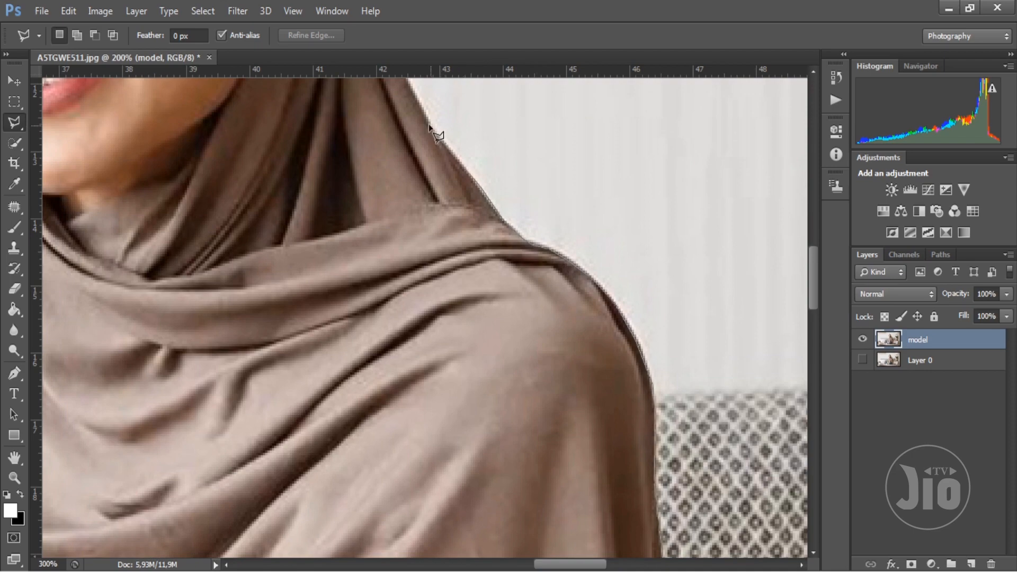
pyautogui.moveTo(431, 102); pyautogui.dragTo(563, 327)
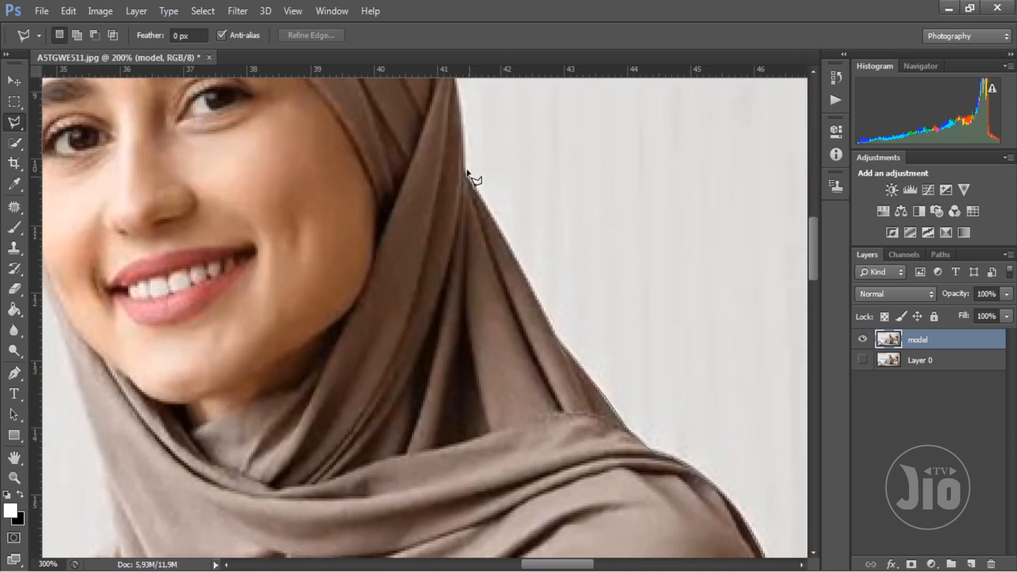
pyautogui.moveTo(512, 168); pyautogui.dragTo(597, 291)
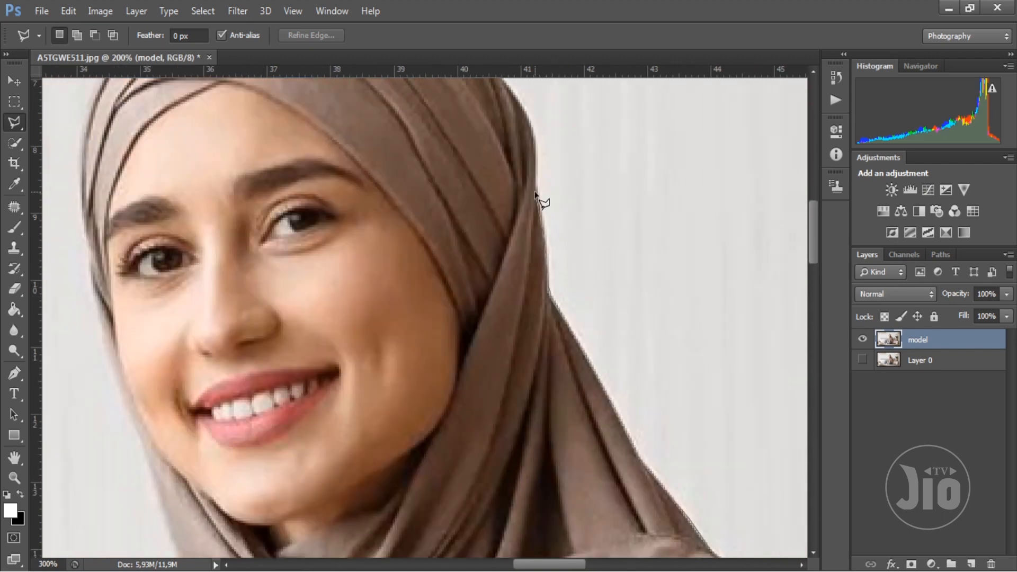
pyautogui.moveTo(558, 145); pyautogui.dragTo(661, 302)
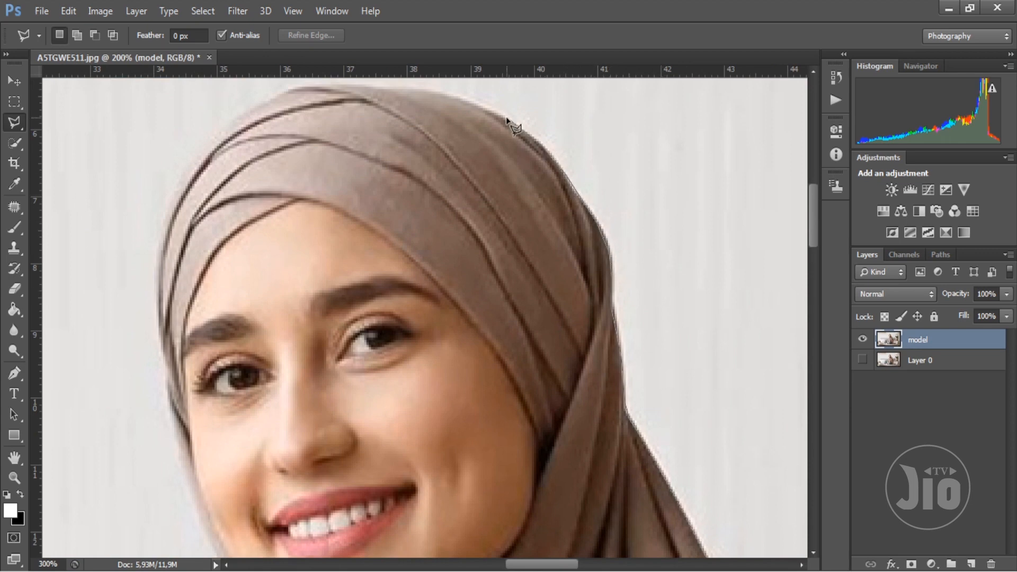
# Step: Trace the lasso outline over the top of the headscarf and down its front edge to about eyebrow height
pyautogui.click(414, 90)
pyautogui.click(356, 85)
pyautogui.click(334, 86)
pyautogui.click(298, 90)
pyautogui.click(244, 113)
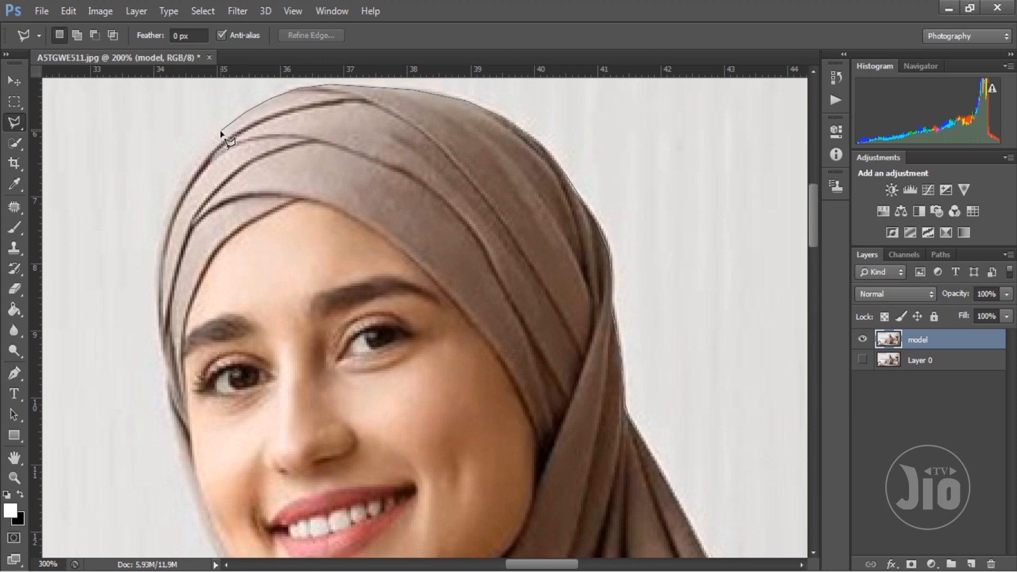
pyautogui.click(221, 130)
pyautogui.click(189, 163)
pyautogui.click(156, 260)
pyautogui.click(158, 305)
# Step: Continue the lasso outline down the headscarf's front edge past the cheek and neck, and out over the shoulder
pyautogui.moveTo(168, 399); pyautogui.dragTo(187, 181)
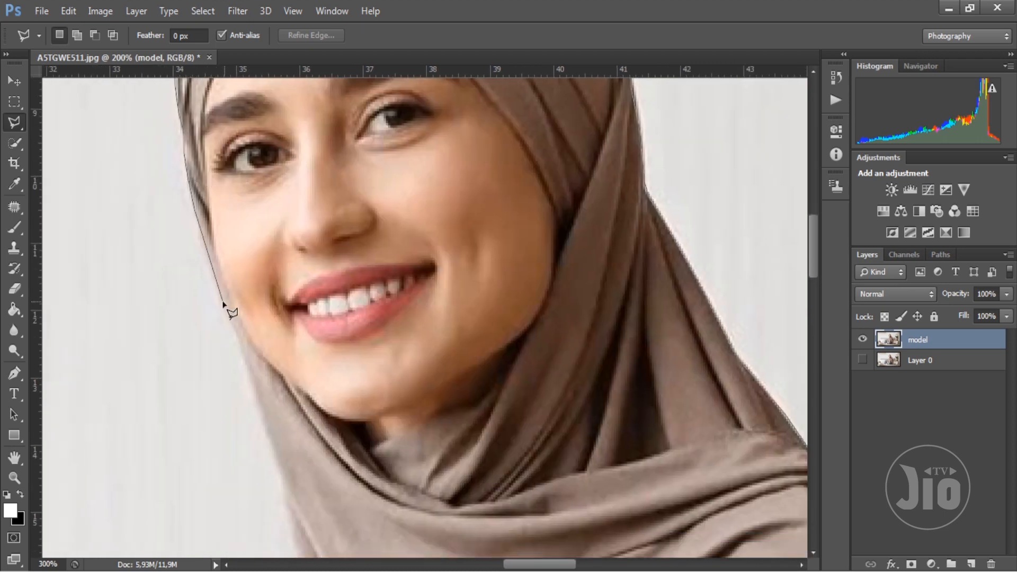
pyautogui.click(222, 300)
pyautogui.moveTo(336, 466); pyautogui.dragTo(388, 280)
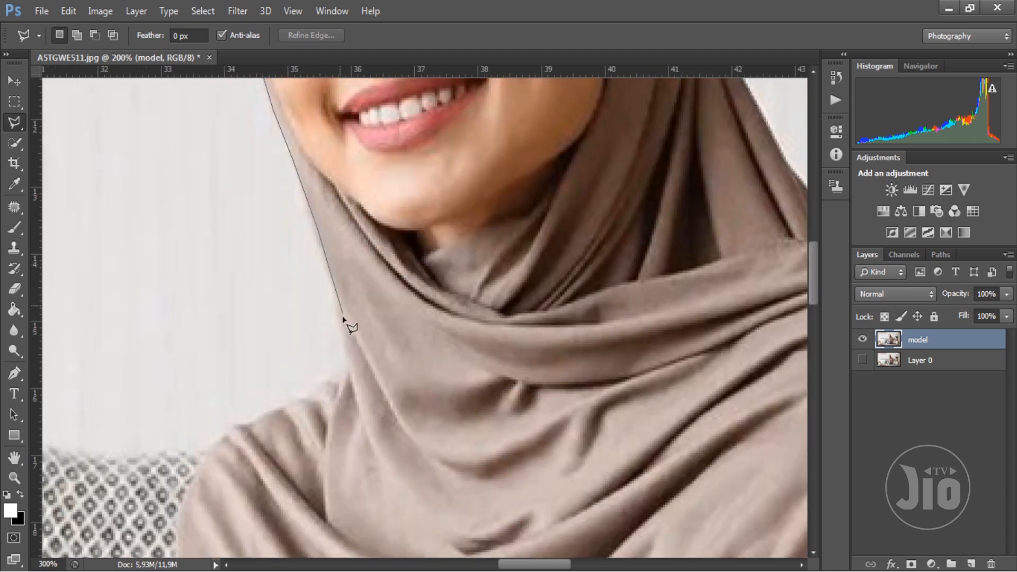
pyautogui.click(343, 330)
pyautogui.click(345, 359)
pyautogui.click(320, 383)
pyautogui.click(232, 427)
pyautogui.click(208, 448)
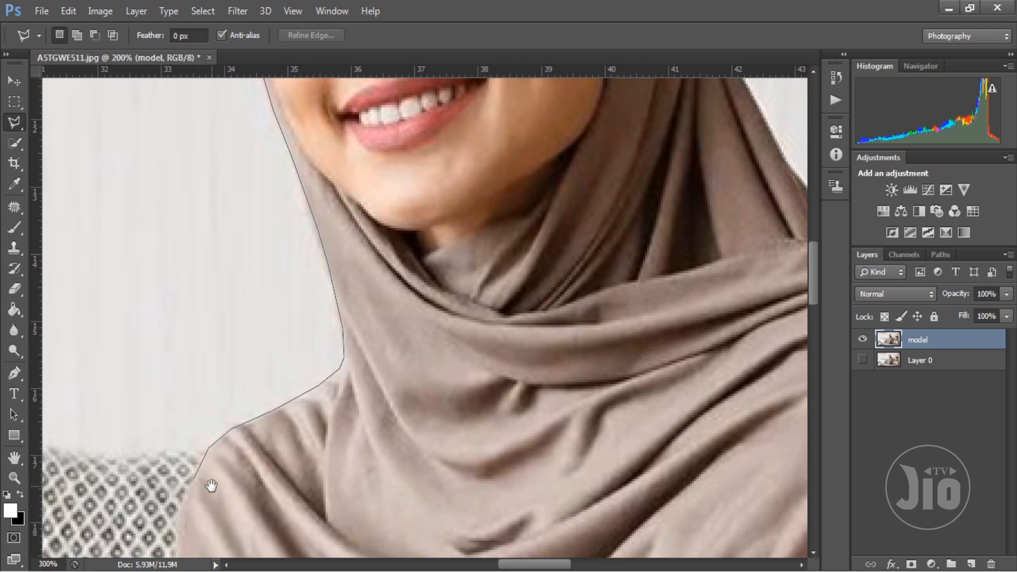
# Step: Trace the lasso outline from the shoulder down the shawl's edge against the patterned sofa back
pyautogui.moveTo(210, 485); pyautogui.dragTo(269, 274)
pyautogui.click(251, 265)
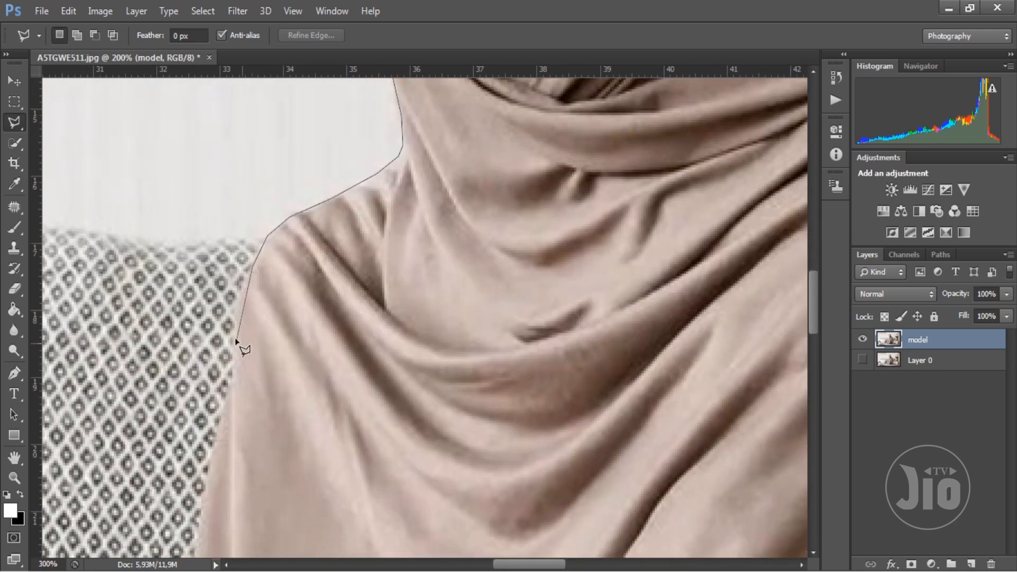
pyautogui.click(233, 381)
pyautogui.moveTo(251, 453); pyautogui.dragTo(351, 232)
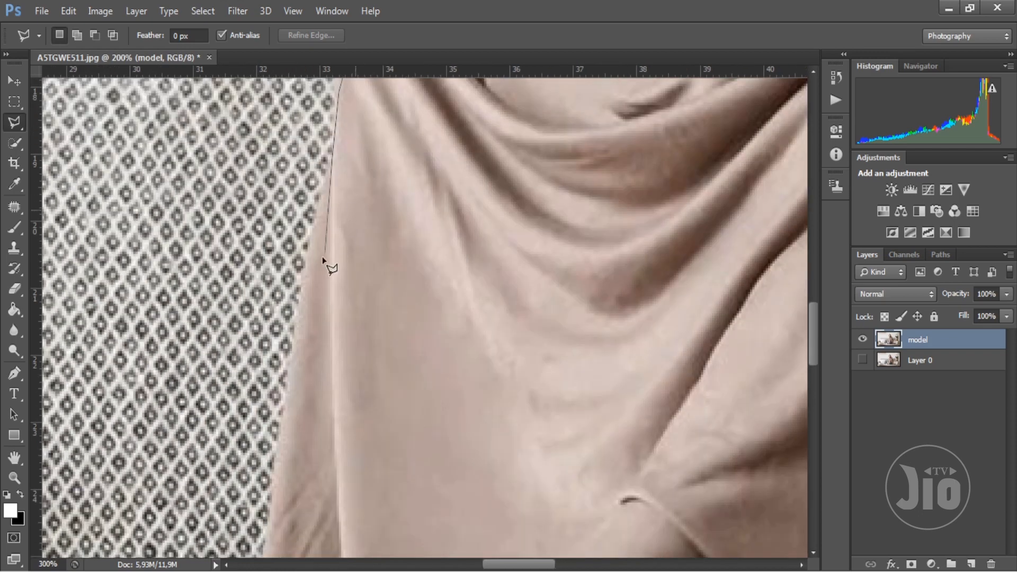
pyautogui.click(296, 335)
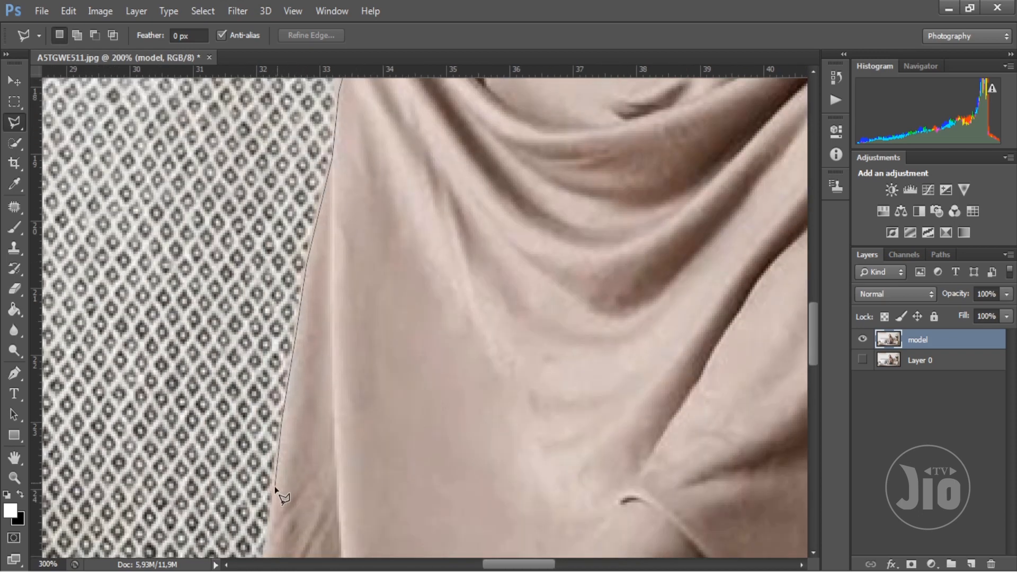
pyautogui.moveTo(297, 493); pyautogui.dragTo(354, 245)
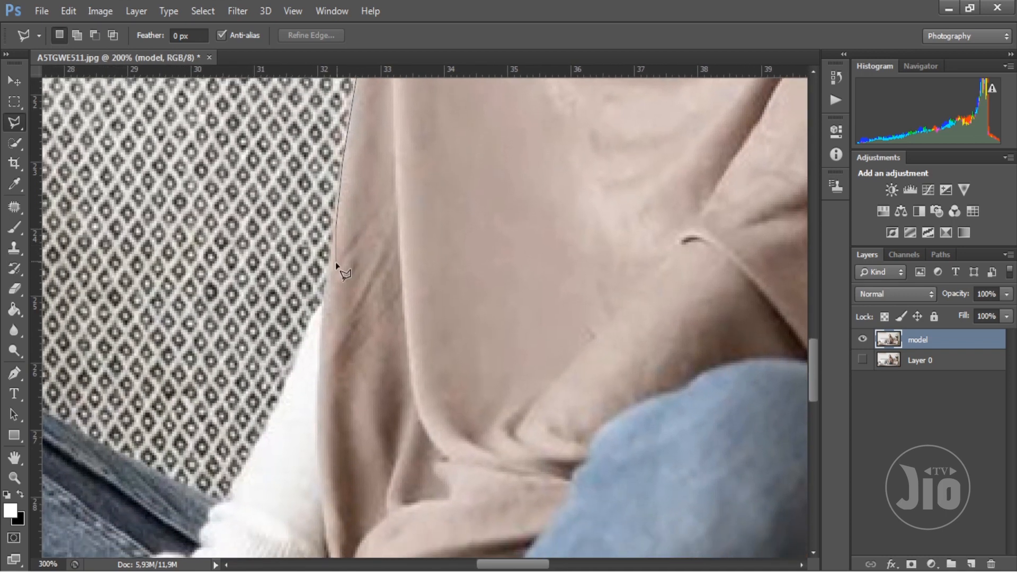
# Step: Continue the lasso outline along the outer edge of the white sleeve to where it meets the jeans
pyautogui.click(320, 340)
pyautogui.click(279, 401)
pyautogui.click(250, 459)
pyautogui.click(228, 495)
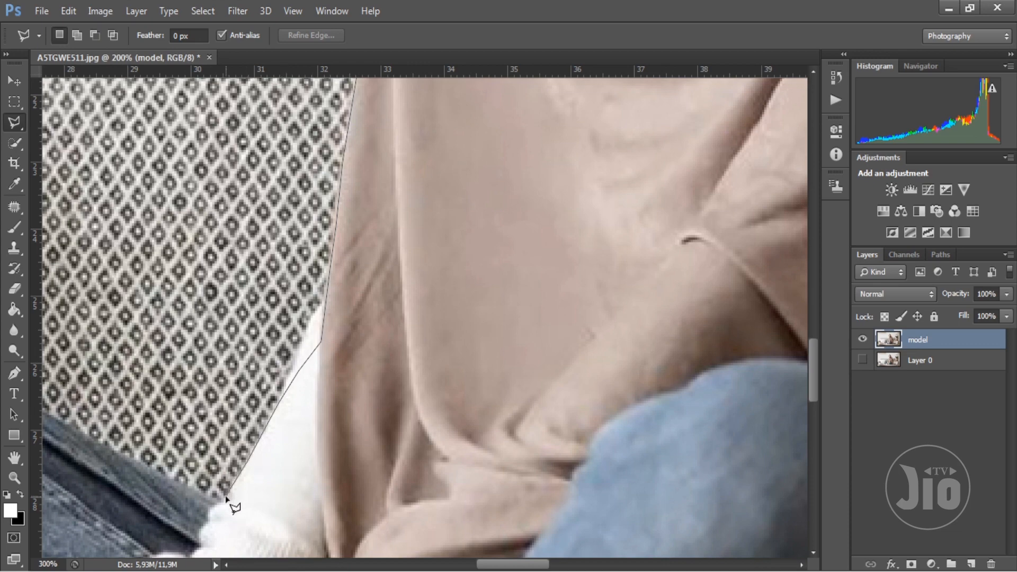
pyautogui.click(219, 500)
# Step: Trace the lasso outline along the top of the jeans thigh and around the bent knee beside the white pillow
pyautogui.moveTo(269, 431); pyautogui.dragTo(544, 334)
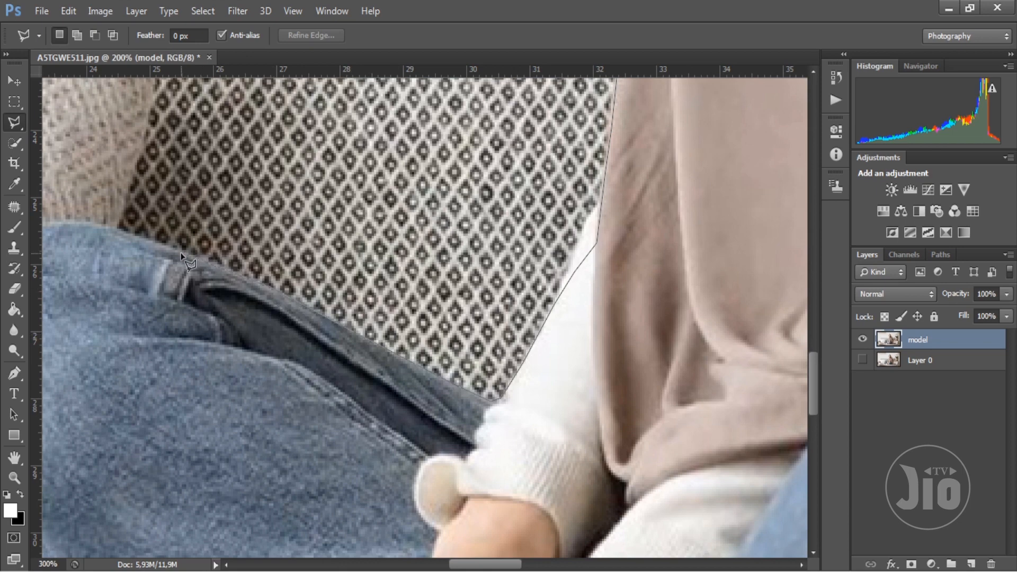
pyautogui.moveTo(181, 255)
pyautogui.mouseDown()
pyautogui.moveTo(227, 238)
pyautogui.moveTo(688, 208)
pyautogui.mouseUp()
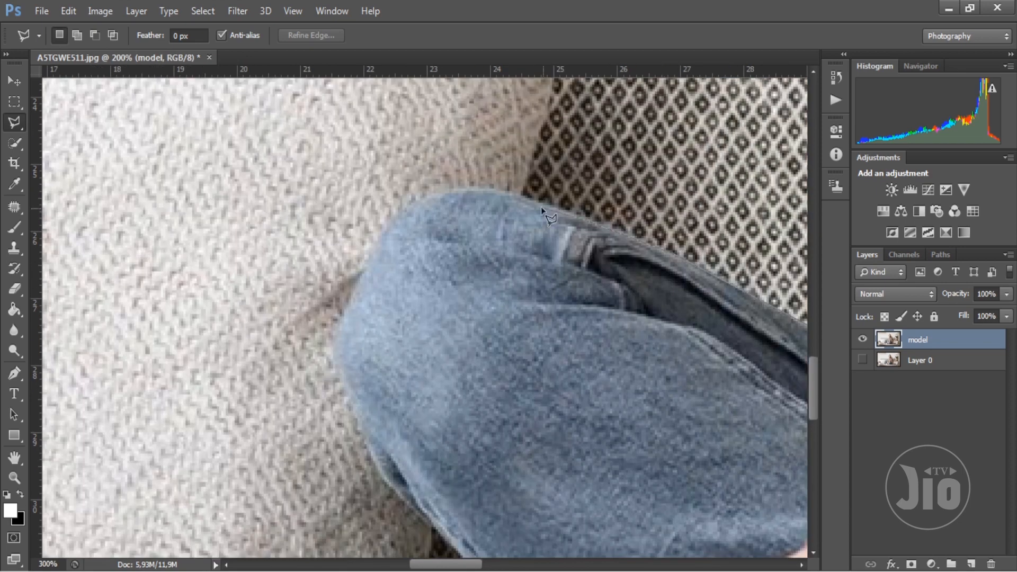
pyautogui.click(453, 193)
pyautogui.click(413, 203)
pyautogui.click(385, 229)
pyautogui.click(339, 371)
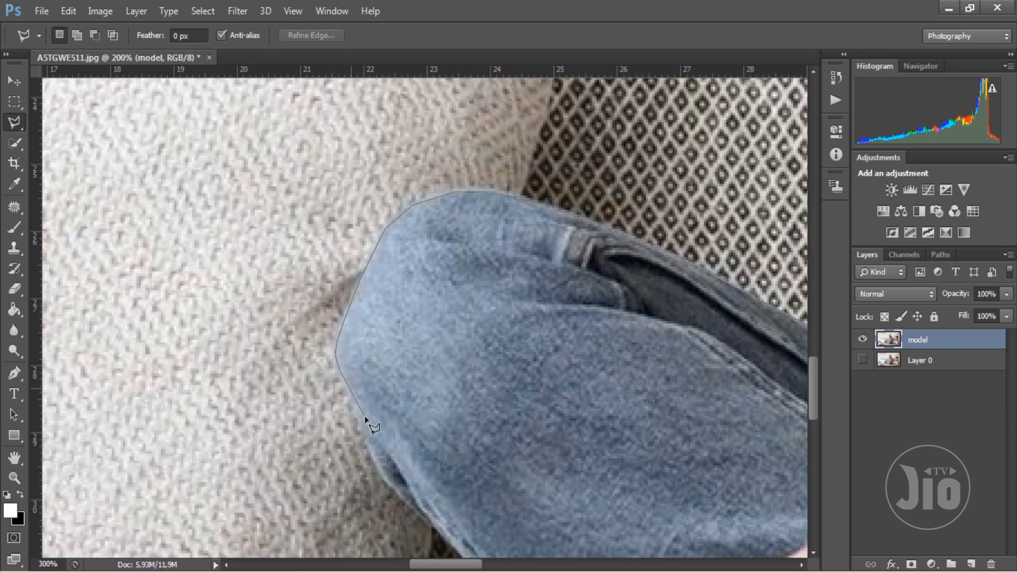
pyautogui.click(366, 426)
pyautogui.click(376, 453)
# Step: Continue the lasso outline along the underside of the knee and around the toe of the light sock
pyautogui.press('space')
pyautogui.moveTo(424, 474); pyautogui.dragTo(217, 231)
pyautogui.click(212, 241)
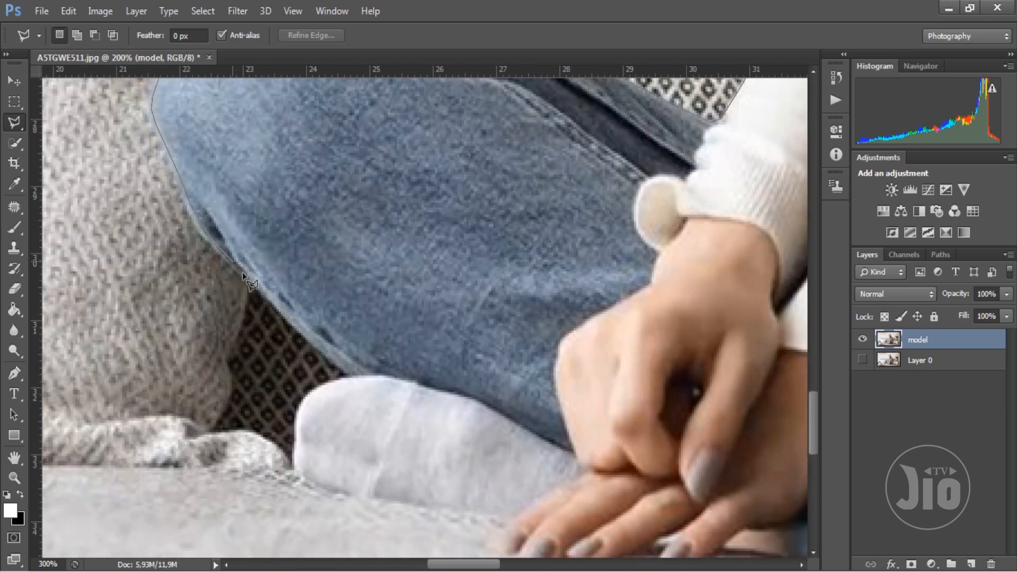
pyautogui.click(344, 374)
pyautogui.click(317, 387)
pyautogui.click(304, 398)
pyautogui.click(299, 412)
pyautogui.click(298, 429)
pyautogui.click(318, 487)
# Step: Trace the lasso outline along the sock's underside and beneath the fingertips to the lower edge of the jeans
pyautogui.moveTo(425, 460); pyautogui.dragTo(209, 300)
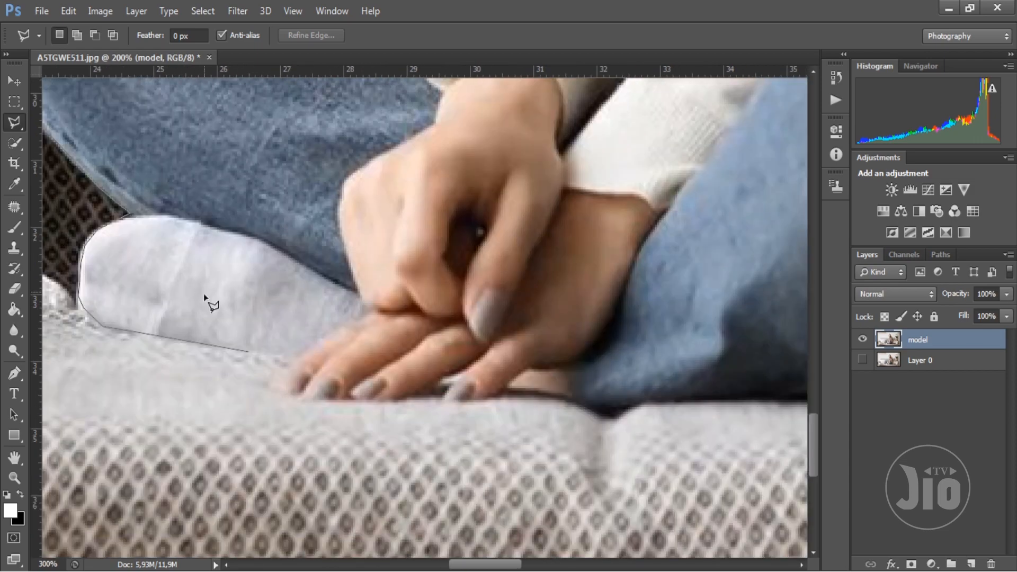
pyautogui.click(297, 360)
pyautogui.click(449, 403)
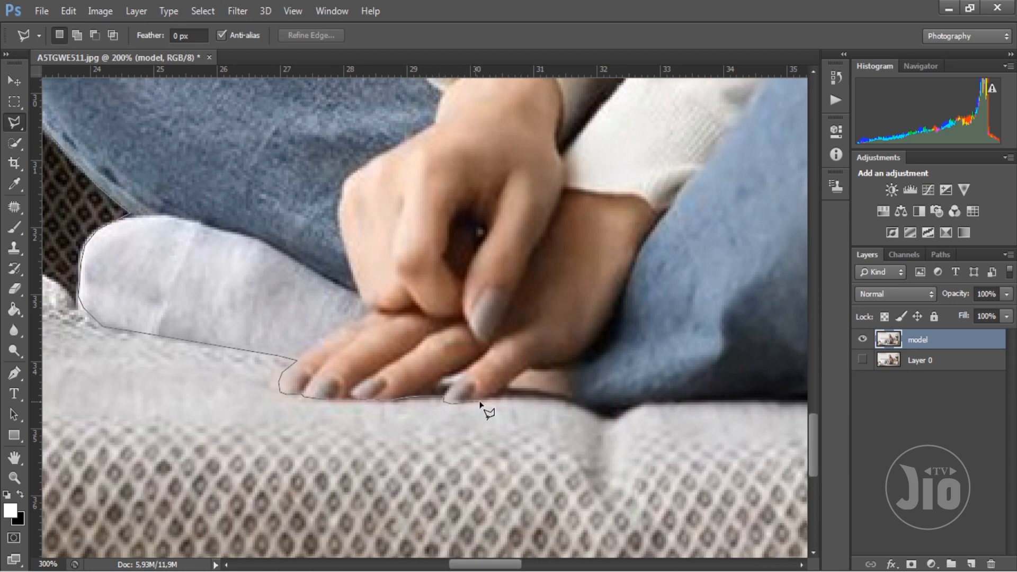
pyautogui.click(504, 393)
pyautogui.click(592, 406)
# Step: Continue the lasso outline along the sofa seat beneath the jeans and second foot to the start of the shawl's hem
pyautogui.moveTo(668, 398)
pyautogui.mouseDown()
pyautogui.moveTo(430, 347)
pyautogui.moveTo(302, 348)
pyautogui.mouseUp()
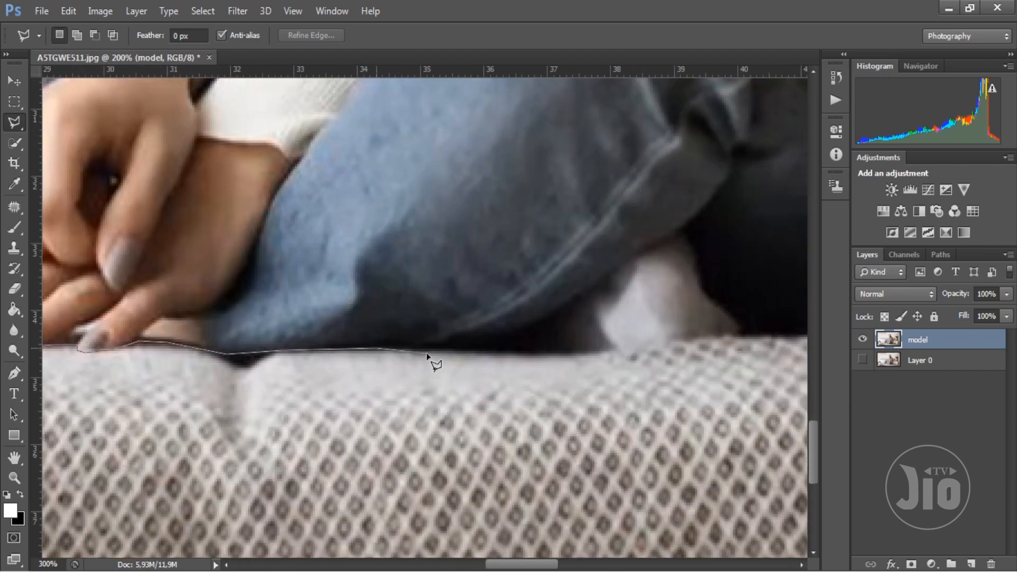
pyautogui.click(626, 350)
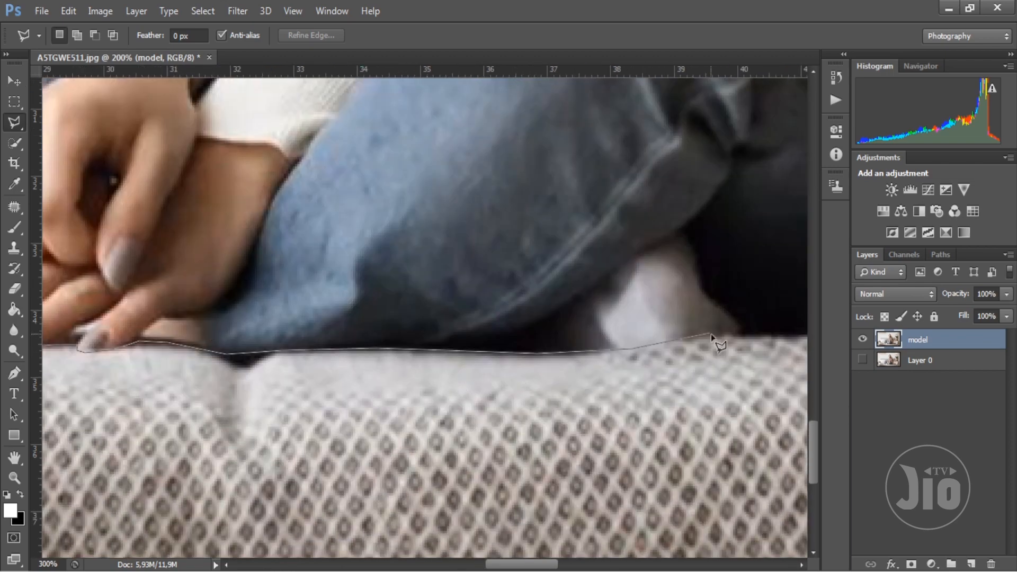
pyautogui.moveTo(718, 336)
pyautogui.mouseDown()
pyautogui.moveTo(364, 399)
pyautogui.moveTo(400, 398)
pyautogui.mouseUp()
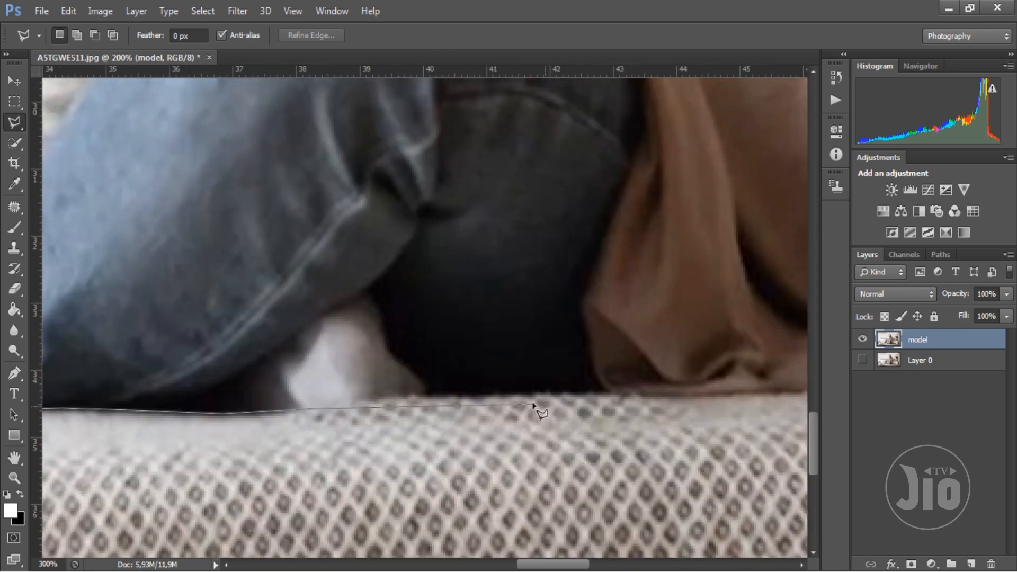
pyautogui.click(516, 395)
pyautogui.click(641, 394)
# Step: Trace the lasso outline along the bottom of the shawl's hem and around its outer corner on the sofa seat
pyautogui.moveTo(739, 385); pyautogui.dragTo(439, 470)
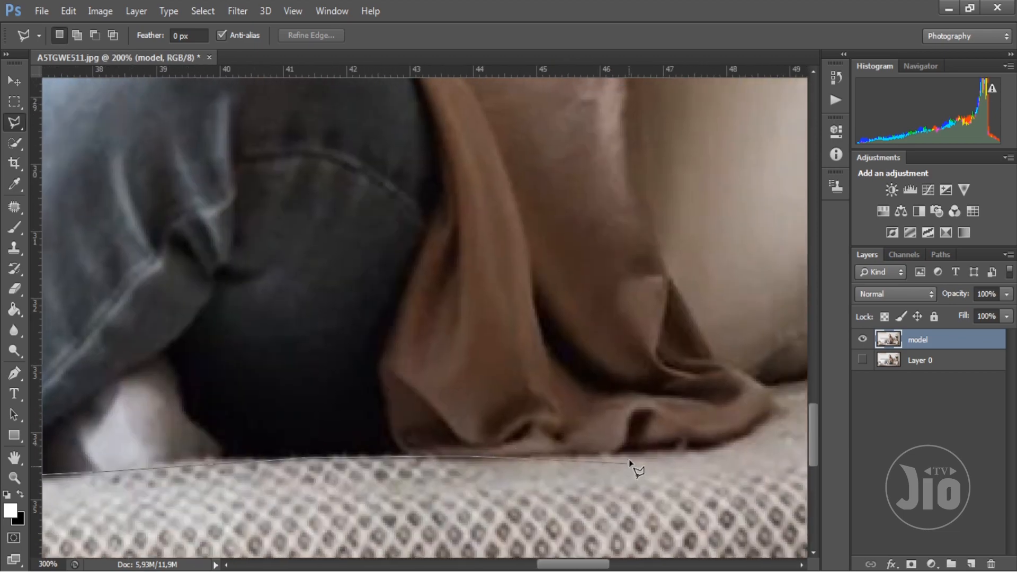
pyautogui.click(685, 450)
pyautogui.click(736, 435)
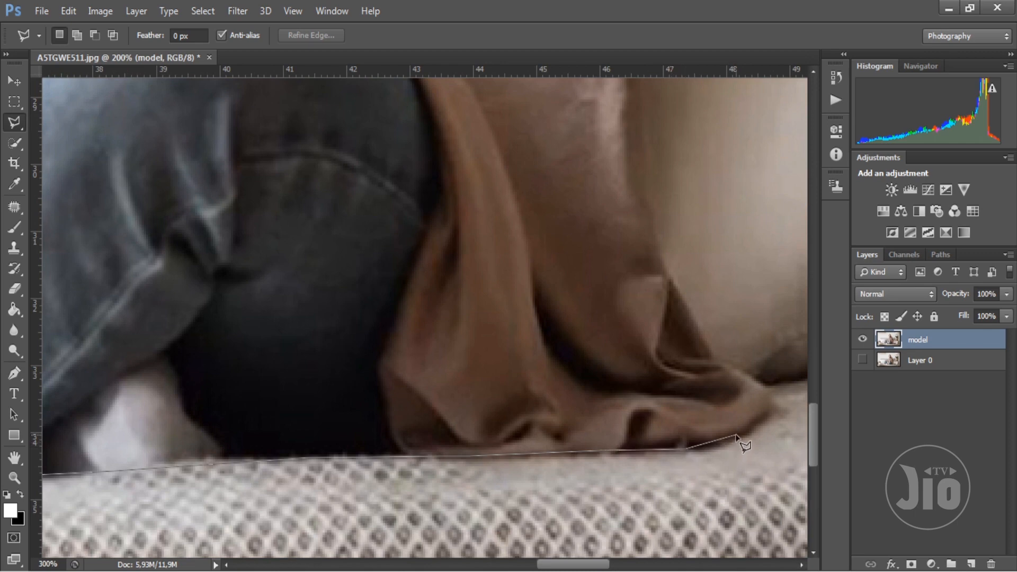
pyautogui.click(767, 403)
# Step: Bring the lasso outline up the shawl's edge beside the beige cushion to its starting point and close the selection
pyautogui.click(724, 367)
pyautogui.click(698, 334)
pyautogui.click(664, 259)
pyautogui.moveTo(653, 207); pyautogui.dragTo(617, 424)
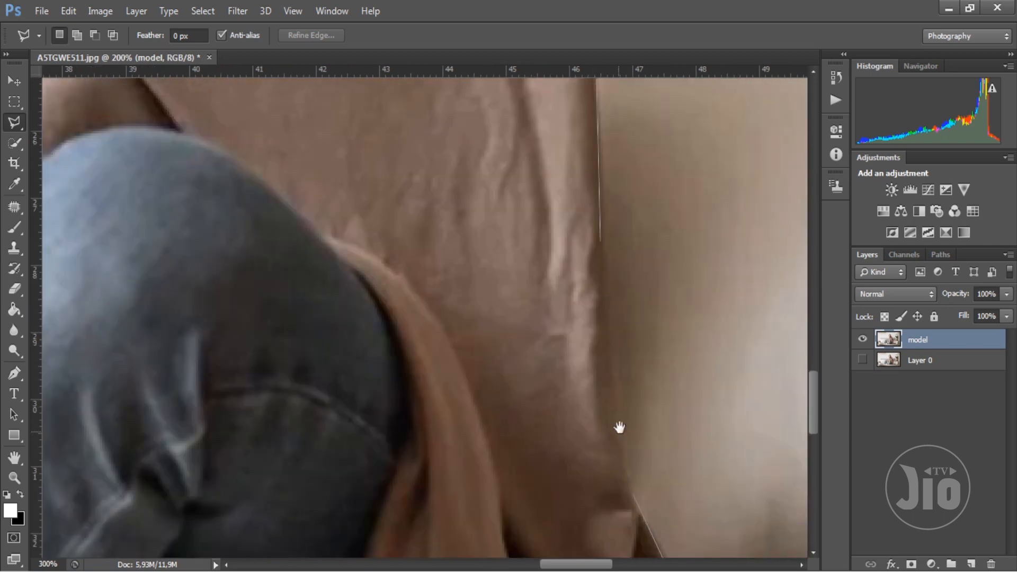
pyautogui.click(619, 427)
pyautogui.doubleClick(599, 241)
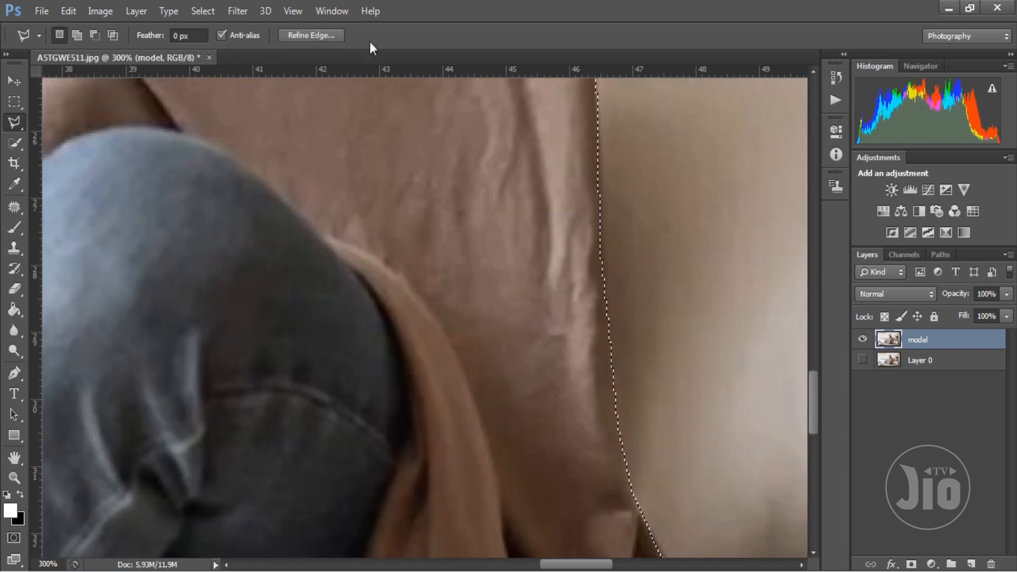
# Step: Fit the whole image in view and add a layer mask to the model layer from the selection
pyautogui.click(293, 11)
pyautogui.click(332, 157)
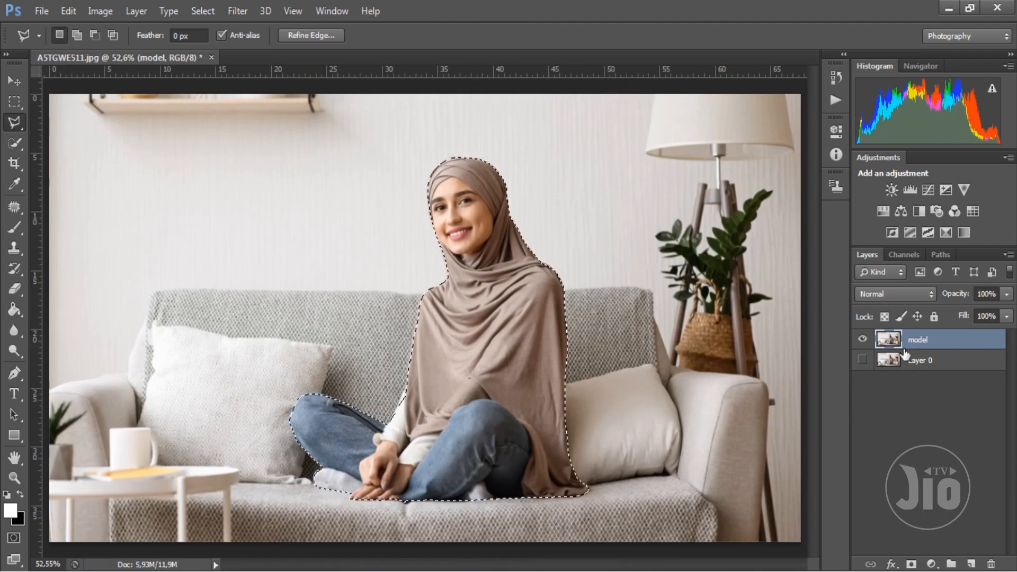
pyautogui.click(912, 565)
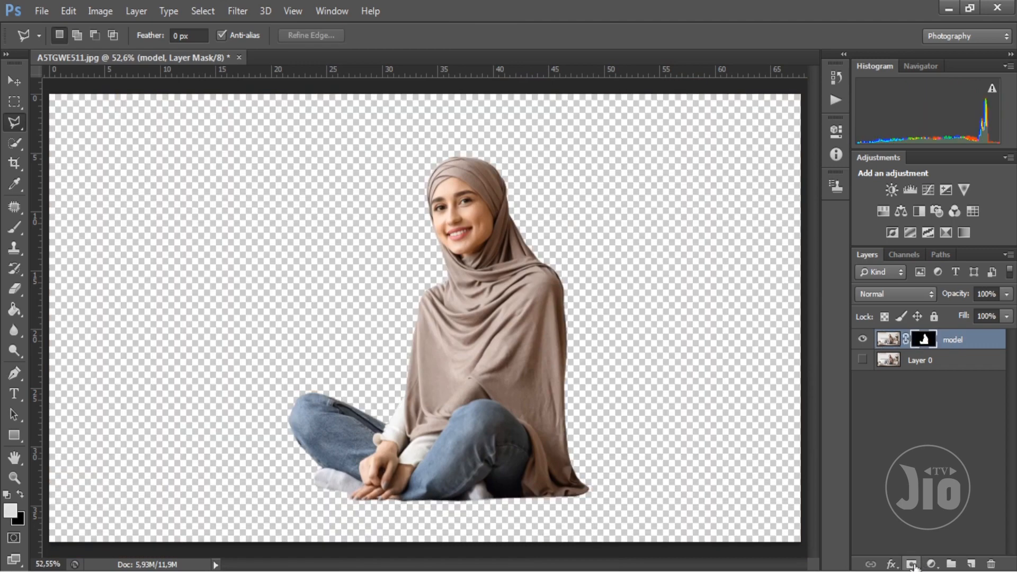
# Step: Make Layer 0 visible beneath the masked model layer and select it for editing
pyautogui.click(862, 360)
pyautogui.click(863, 360)
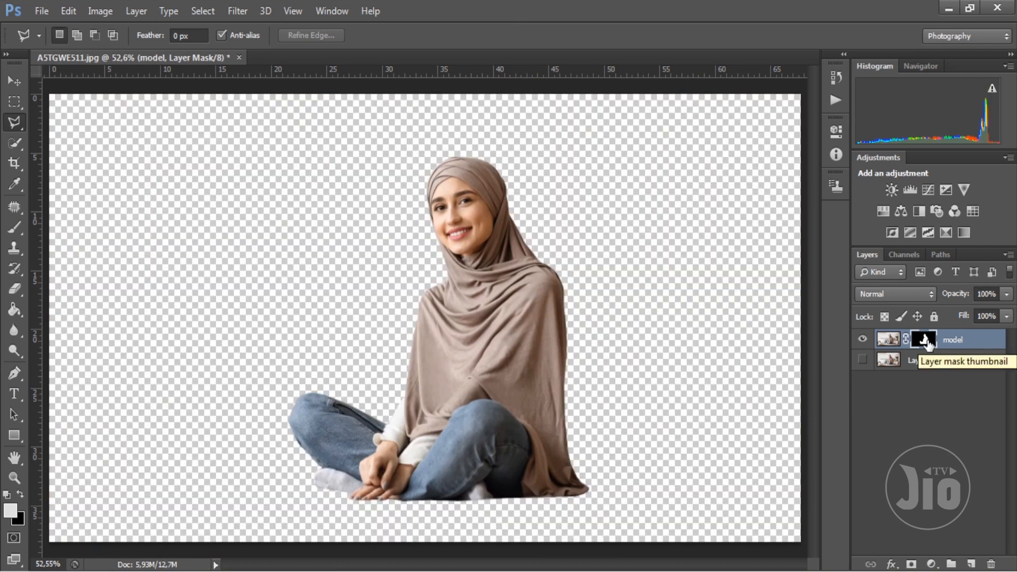
pyautogui.click(863, 363)
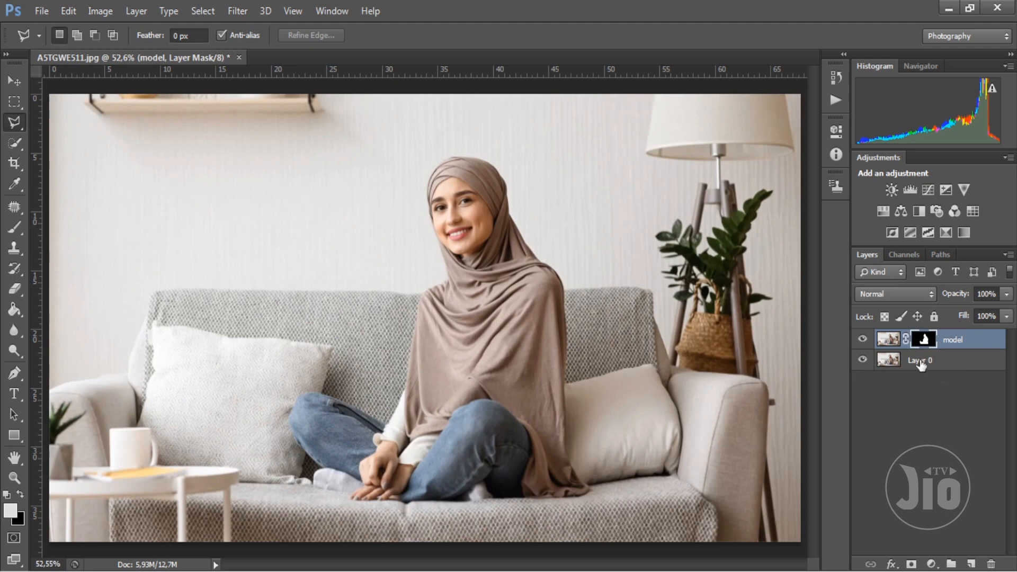
pyautogui.click(877, 360)
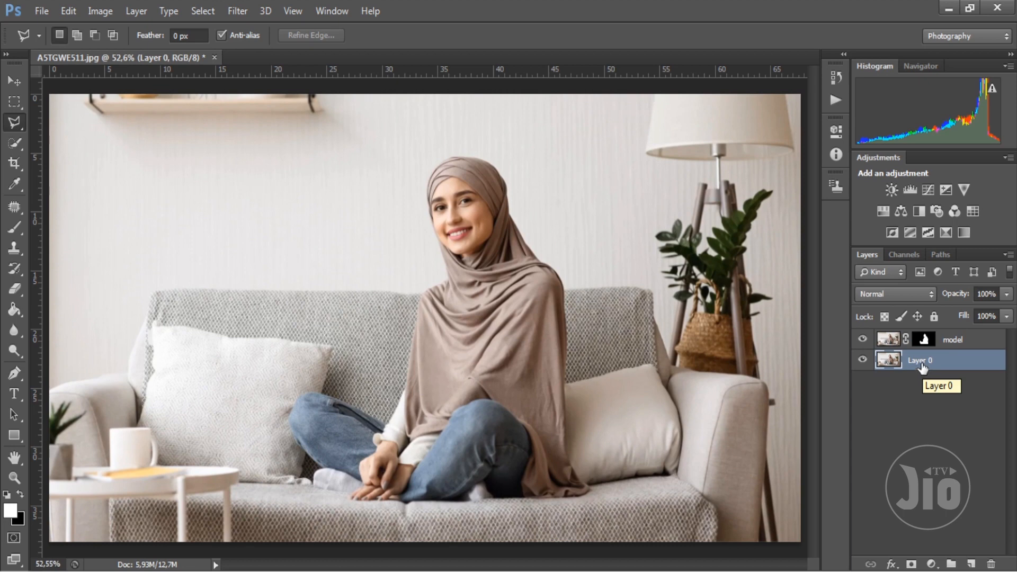
# Step: Open the Surface Blur filter for Layer 0 and centre its preview on the woman's face
pyautogui.click(238, 15)
pyautogui.moveTo(372, 168)
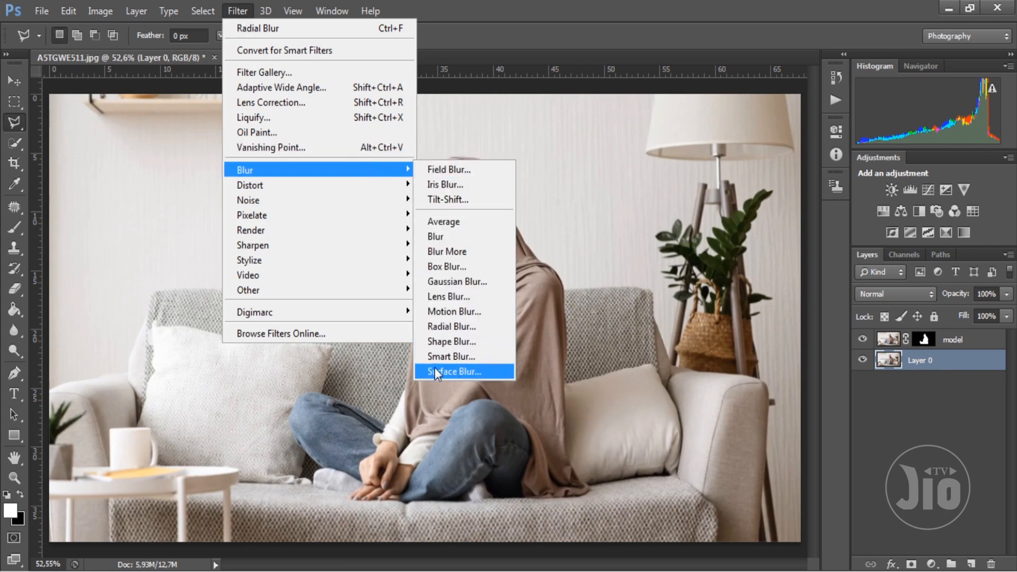
pyautogui.click(467, 372)
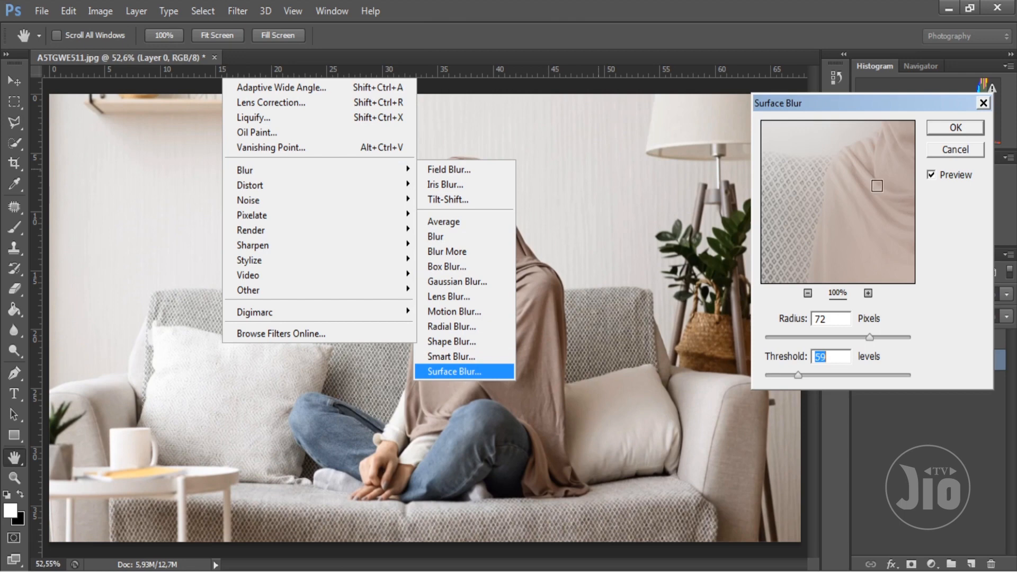
pyautogui.moveTo(855, 177); pyautogui.dragTo(815, 253)
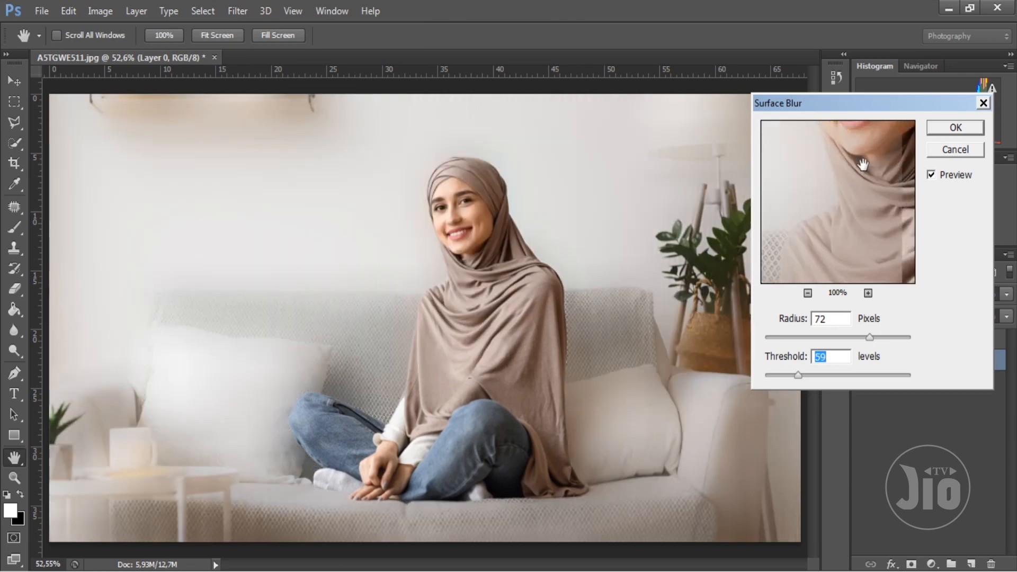
pyautogui.moveTo(862, 185); pyautogui.dragTo(839, 280)
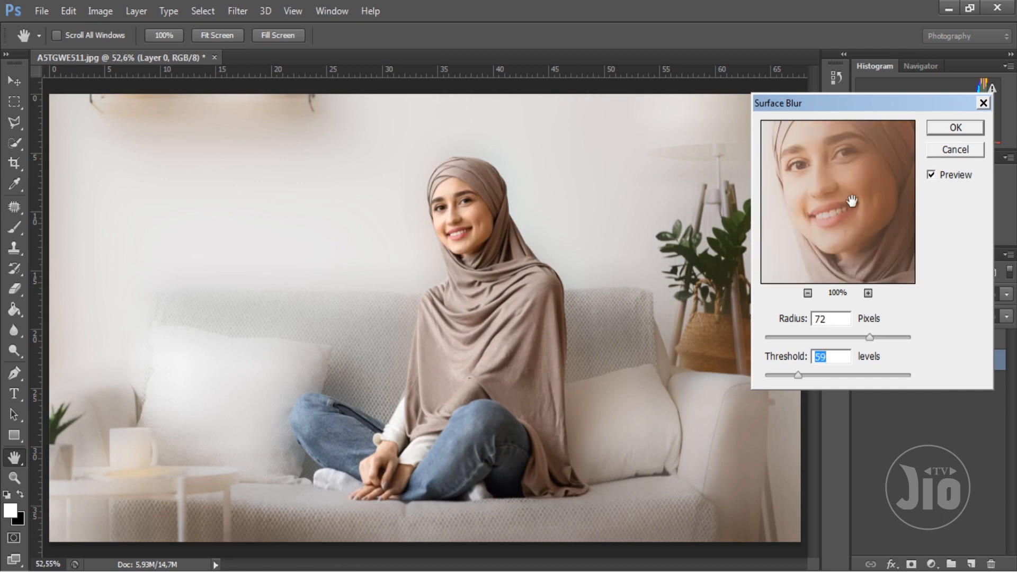
pyautogui.moveTo(852, 201); pyautogui.dragTo(843, 220)
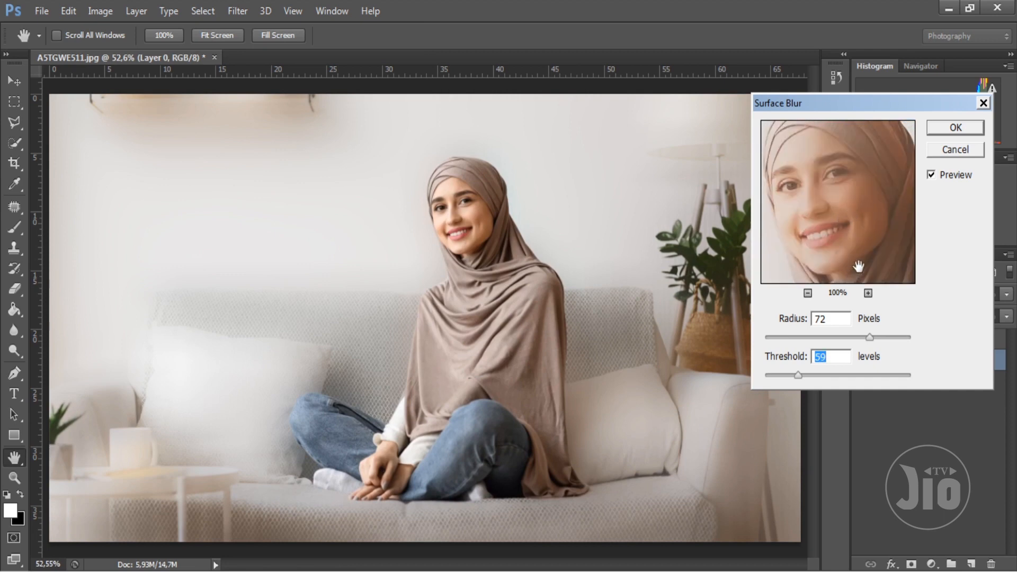
# Step: Set the Surface Blur to a radius of 8 pixels and a threshold of 62 levels
pyautogui.click(775, 338)
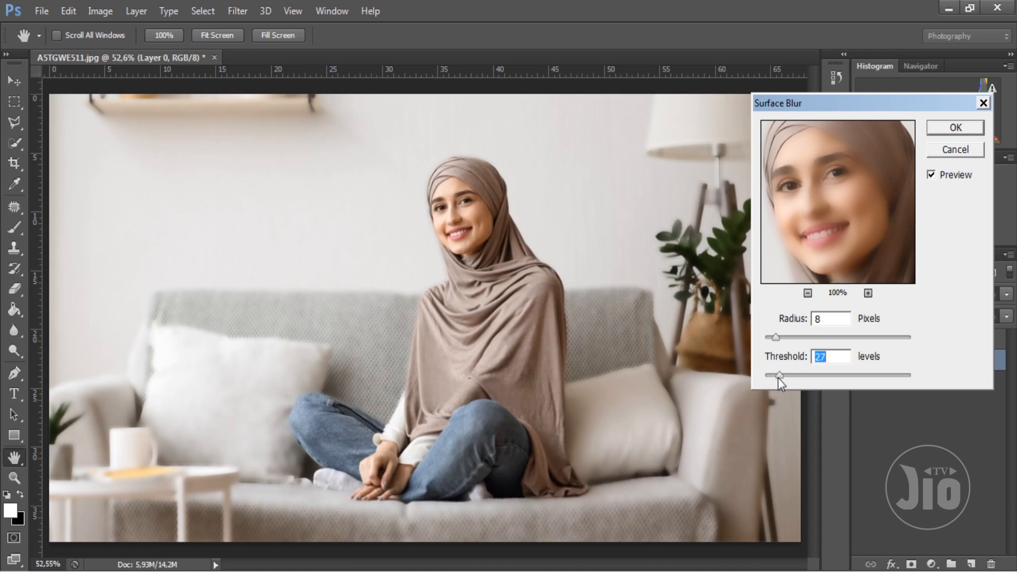
pyautogui.click(837, 376)
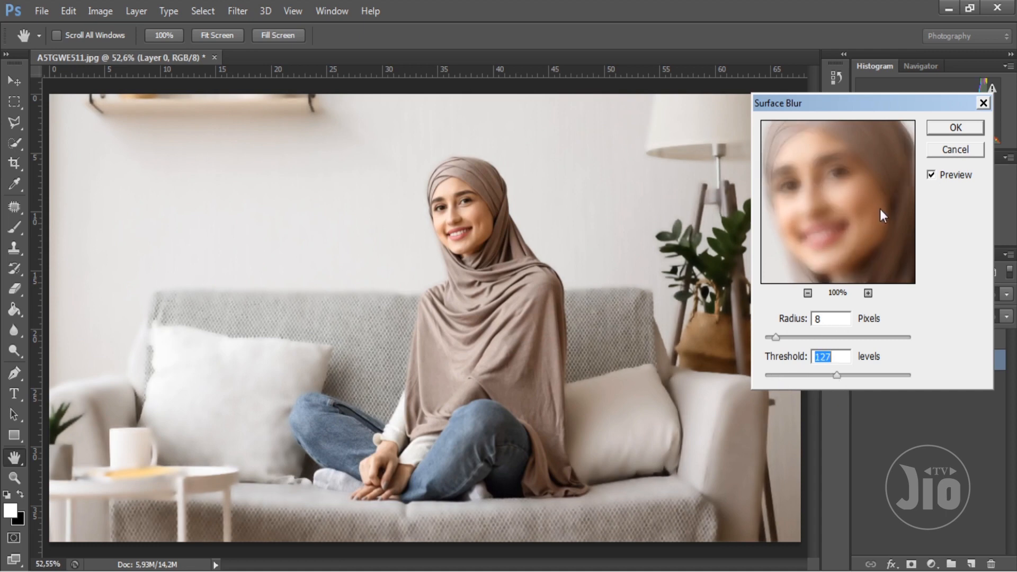
pyautogui.click(800, 375)
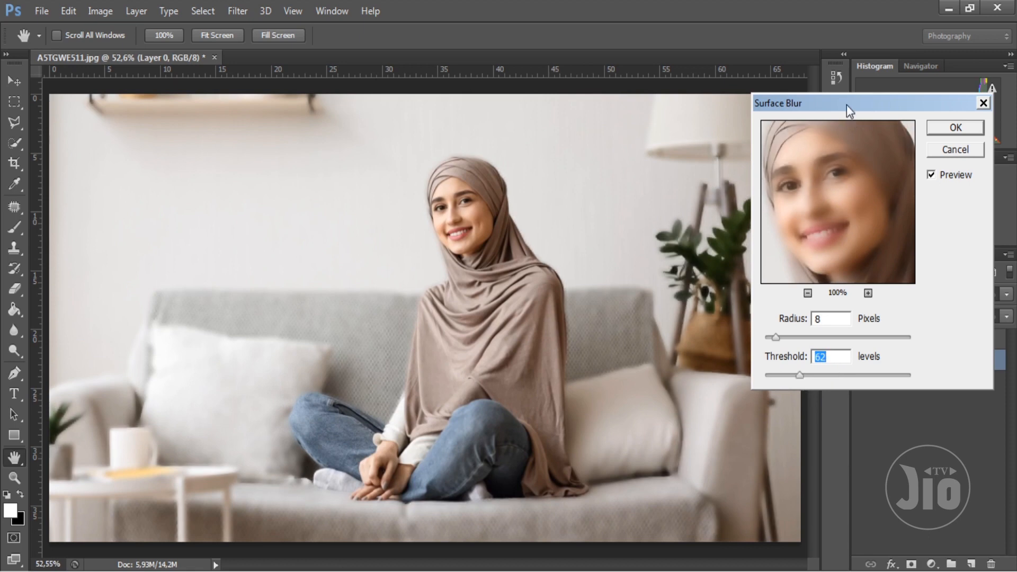
pyautogui.moveTo(847, 104); pyautogui.dragTo(896, 123)
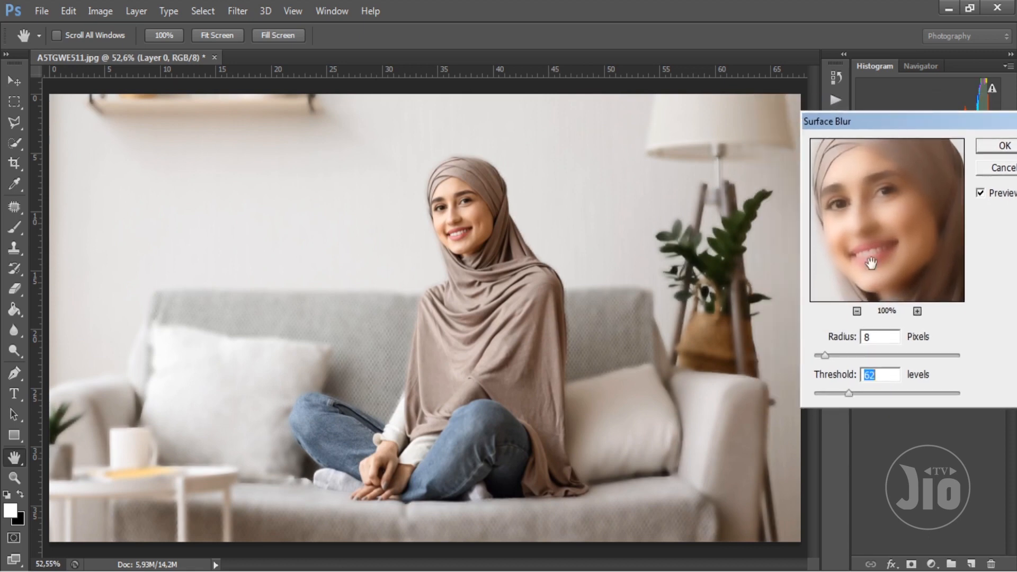
# Step: Apply the Surface Blur with a radius of 21 pixels and a threshold of 50 levels, and undo it
pyautogui.click(844, 355)
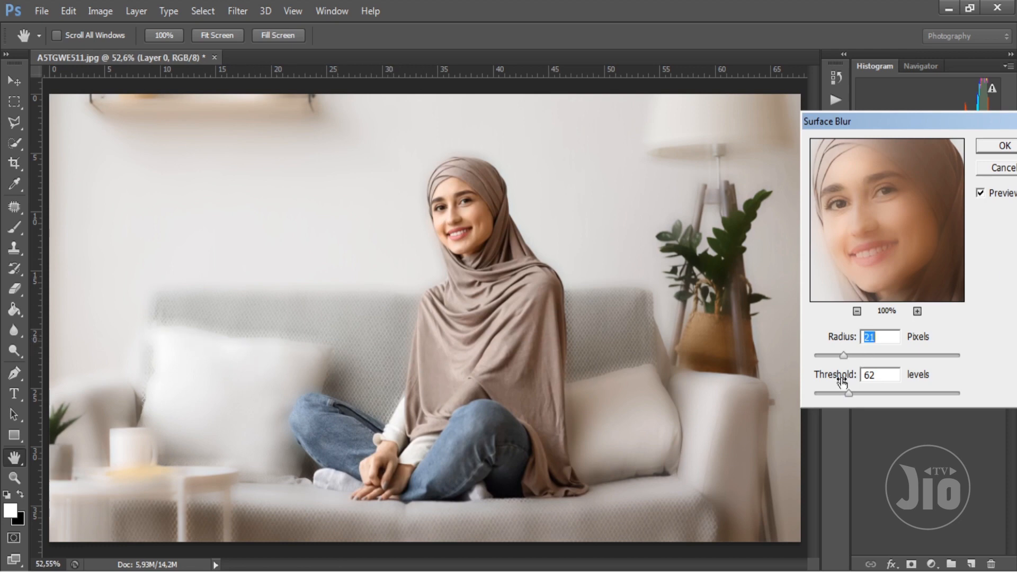
pyautogui.moveTo(843, 393); pyautogui.dragTo(842, 393)
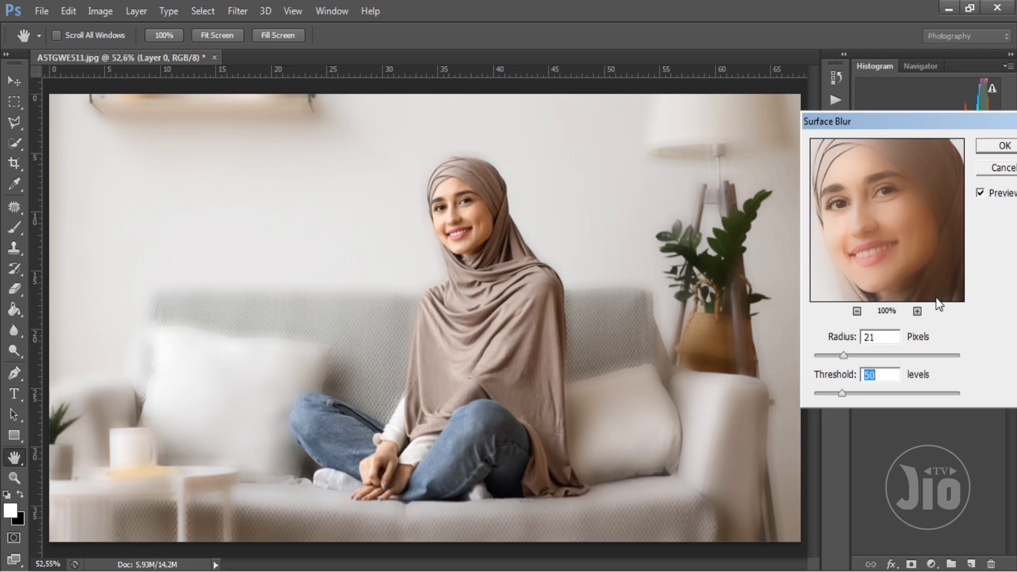
pyautogui.click(994, 150)
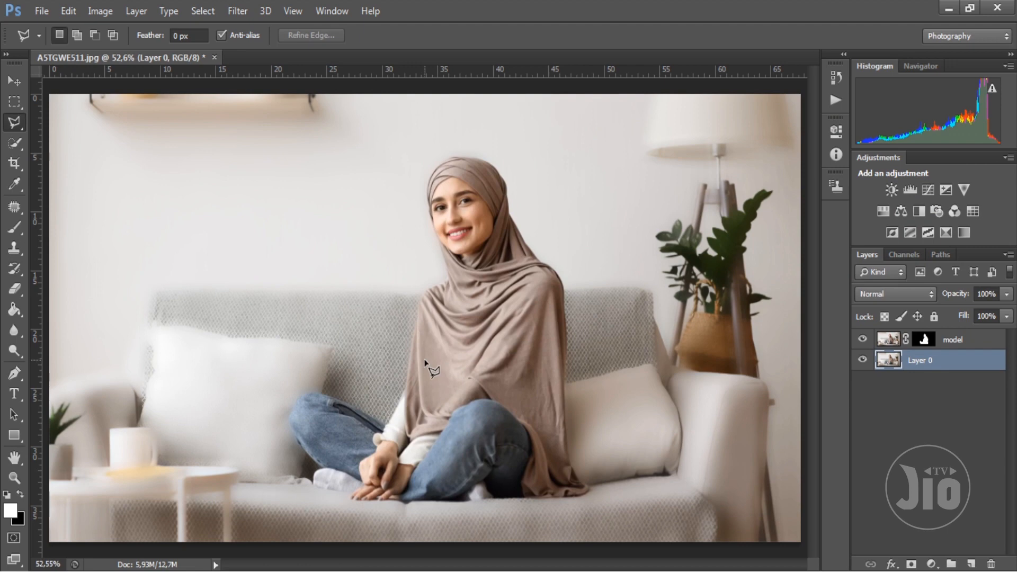
pyautogui.hotkey('ctrl', 'z')
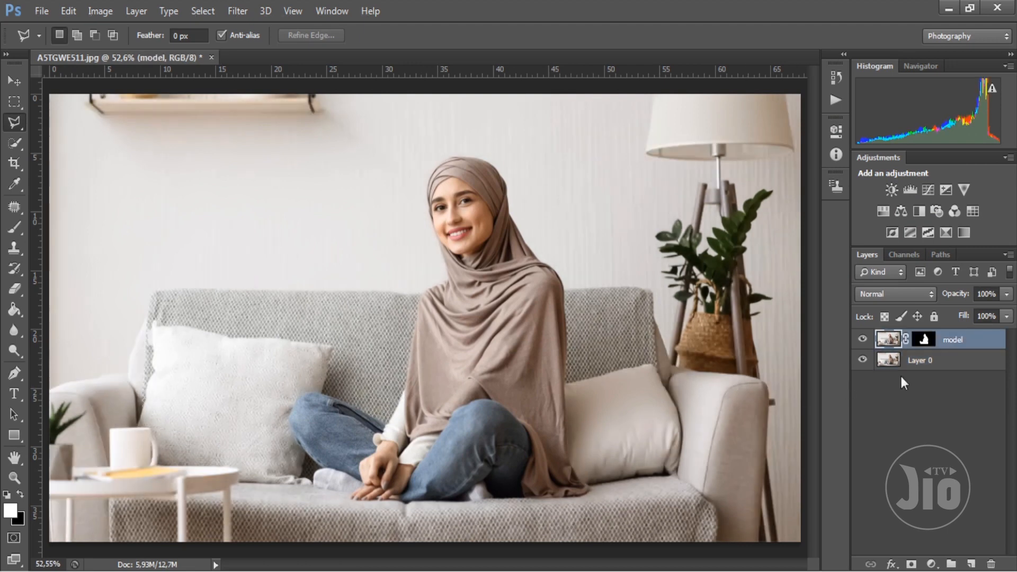
# Step: Open the Smart Blur filter for Layer 0 and bring the woman's face into its preview
pyautogui.click(925, 364)
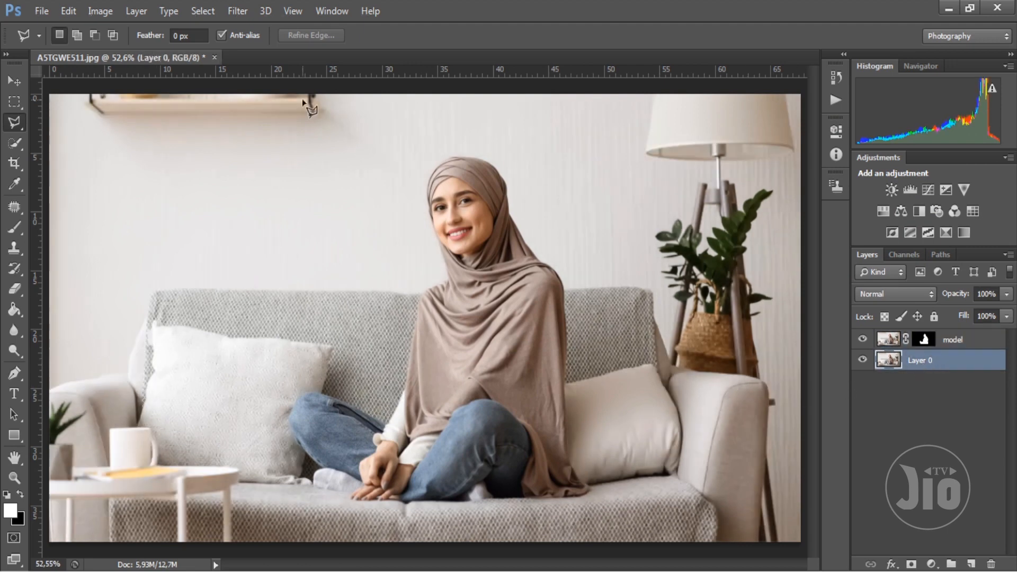
pyautogui.click(246, 11)
pyautogui.moveTo(367, 173)
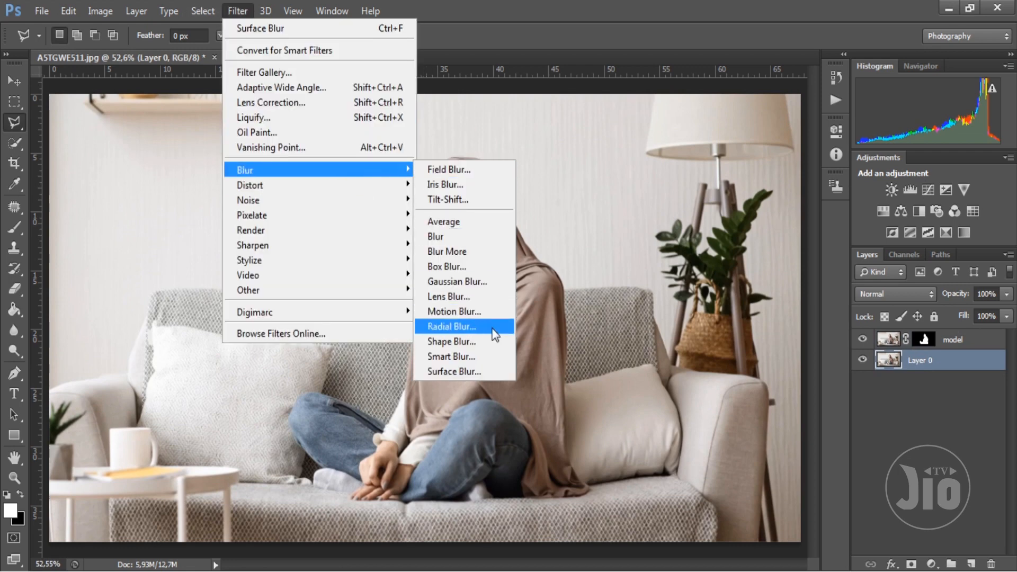
pyautogui.click(451, 356)
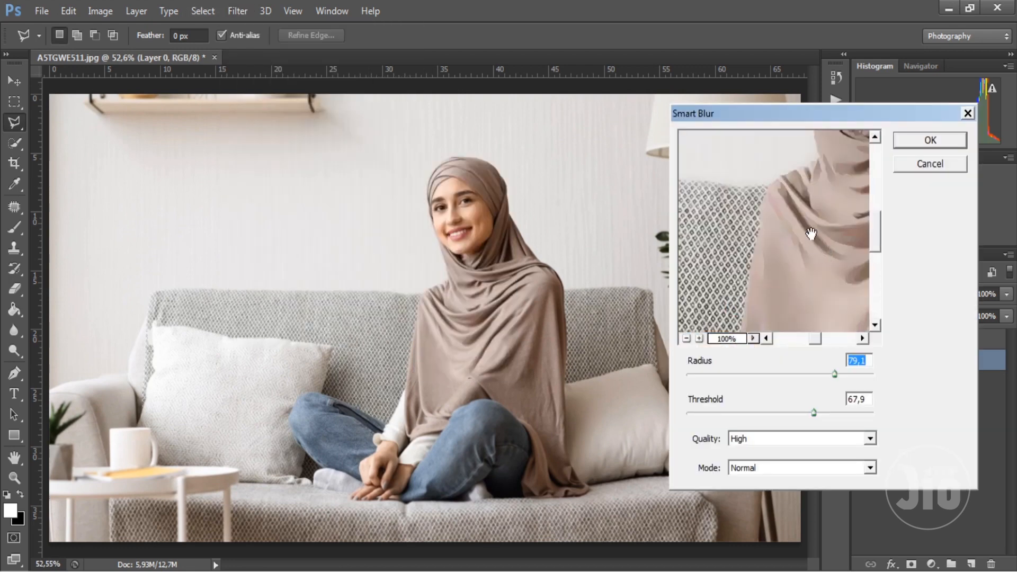
pyautogui.moveTo(776, 286); pyautogui.dragTo(766, 312)
pyautogui.moveTo(794, 216); pyautogui.dragTo(774, 305)
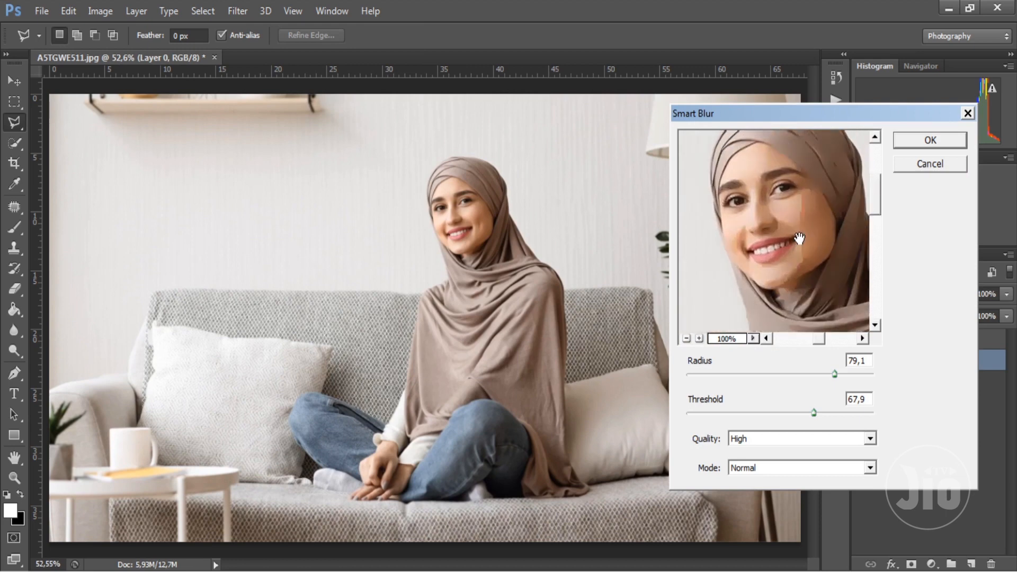
# Step: Lower the Smart Blur threshold to 0,1 and set its radius to 10,9
pyautogui.click(697, 413)
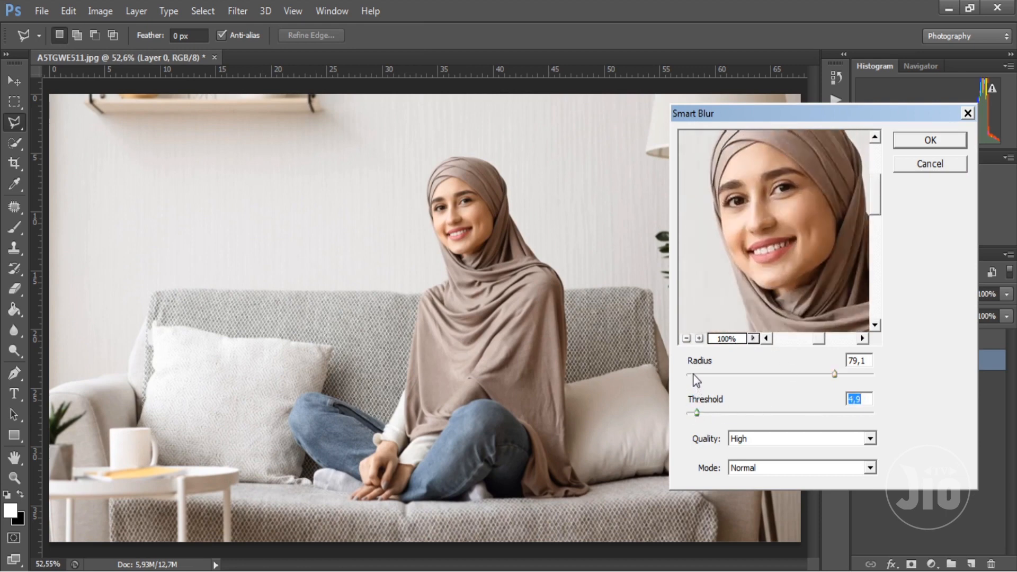
pyautogui.click(688, 374)
pyautogui.moveTo(700, 413); pyautogui.dragTo(681, 413)
pyautogui.click(708, 374)
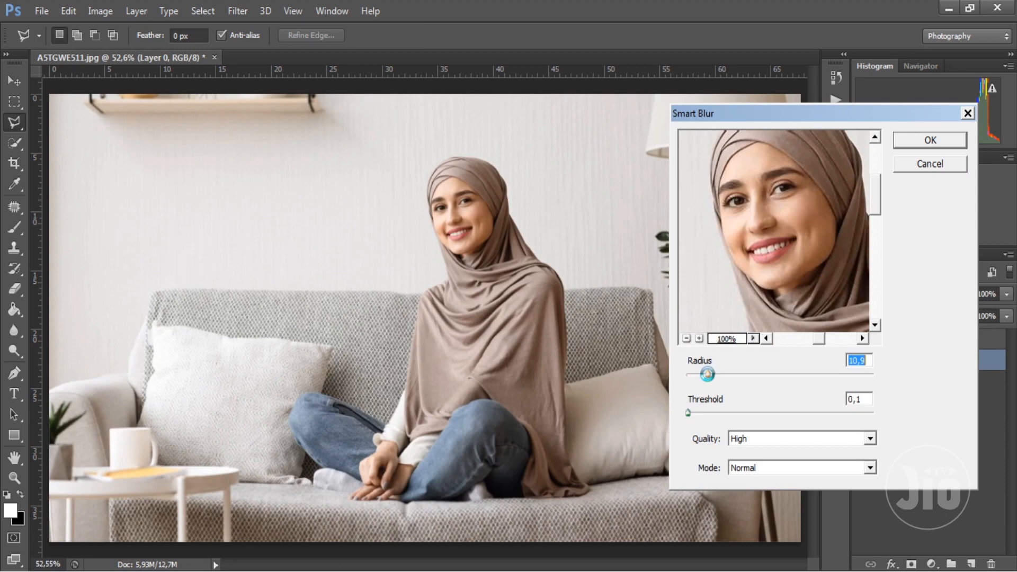
# Step: Raise the Smart Blur radius to 42,2 and its threshold to 26,2
pyautogui.click(745, 374)
pyautogui.click(712, 413)
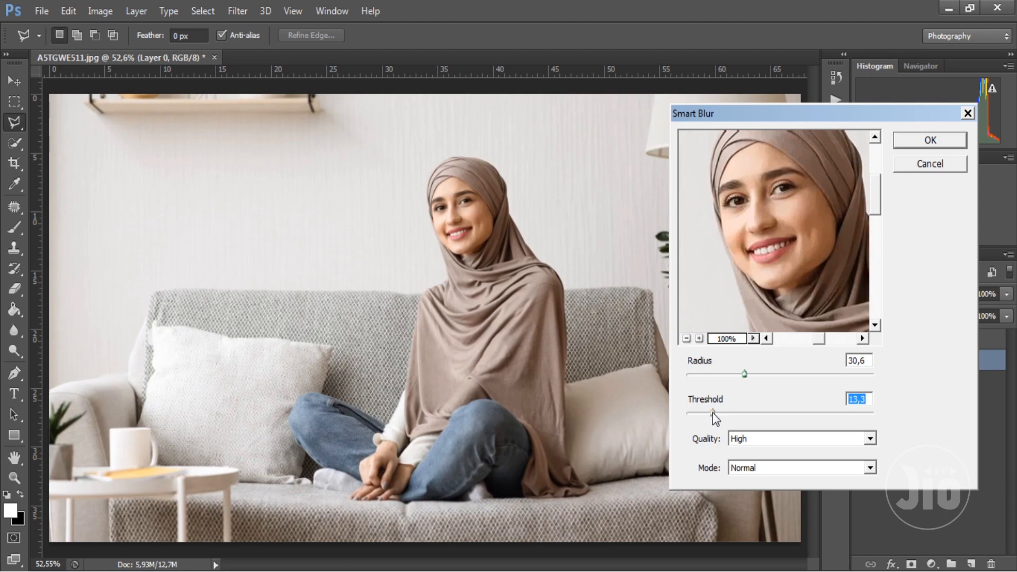
pyautogui.moveTo(713, 413); pyautogui.dragTo(737, 412)
pyautogui.click(766, 376)
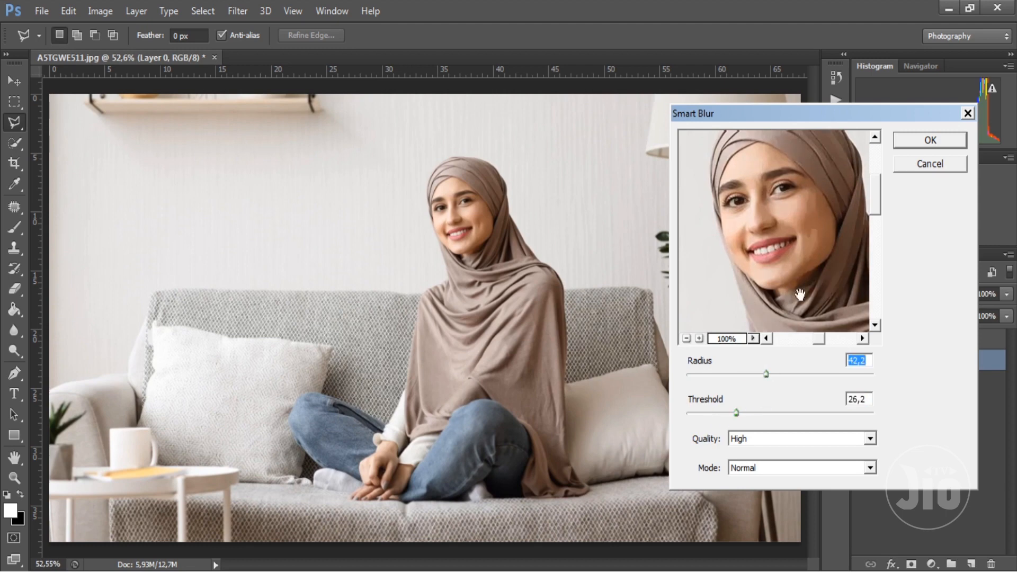
# Step: Set the Smart Blur radius to 61,5 and the threshold to 46,6, and review the mode options, keeping Normal
pyautogui.click(783, 374)
pyautogui.click(802, 374)
pyautogui.moveTo(797, 222); pyautogui.dragTo(791, 242)
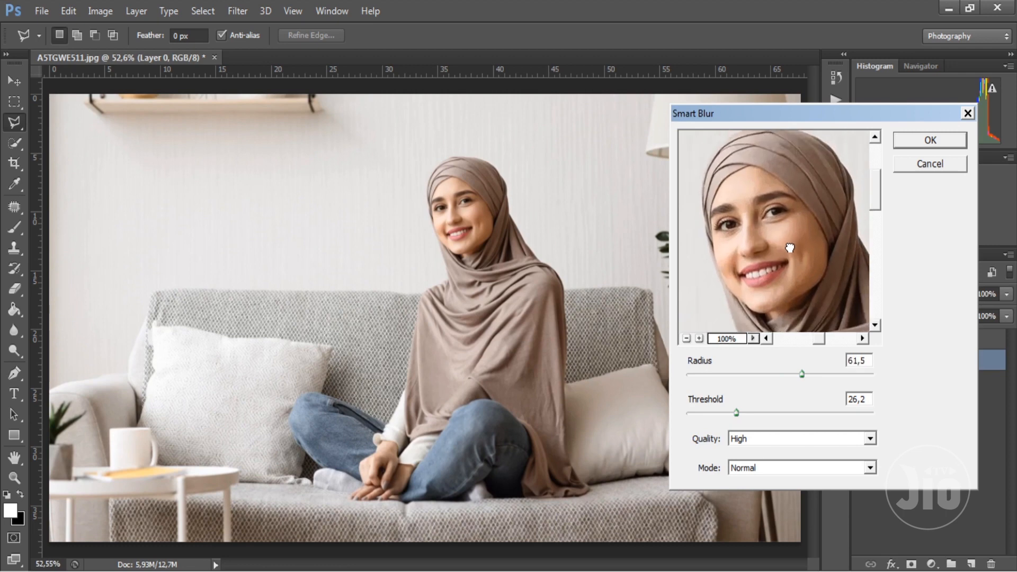
pyautogui.click(774, 412)
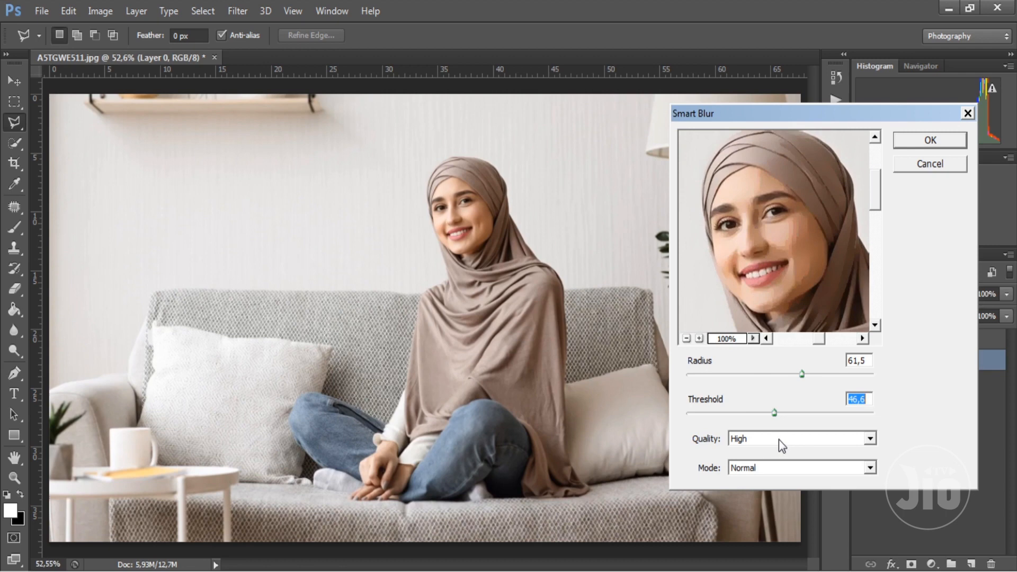
pyautogui.click(754, 468)
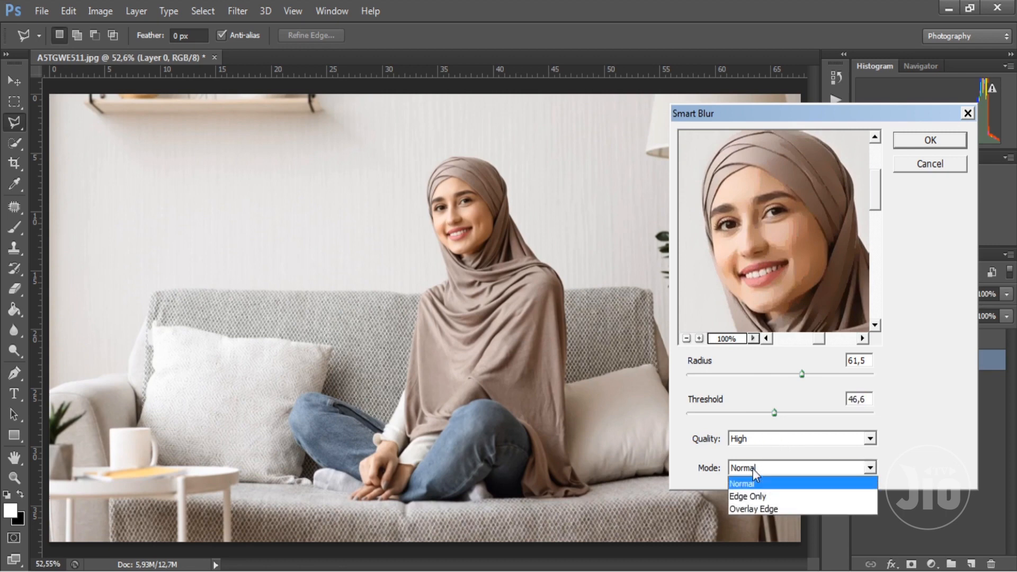
pyautogui.click(753, 470)
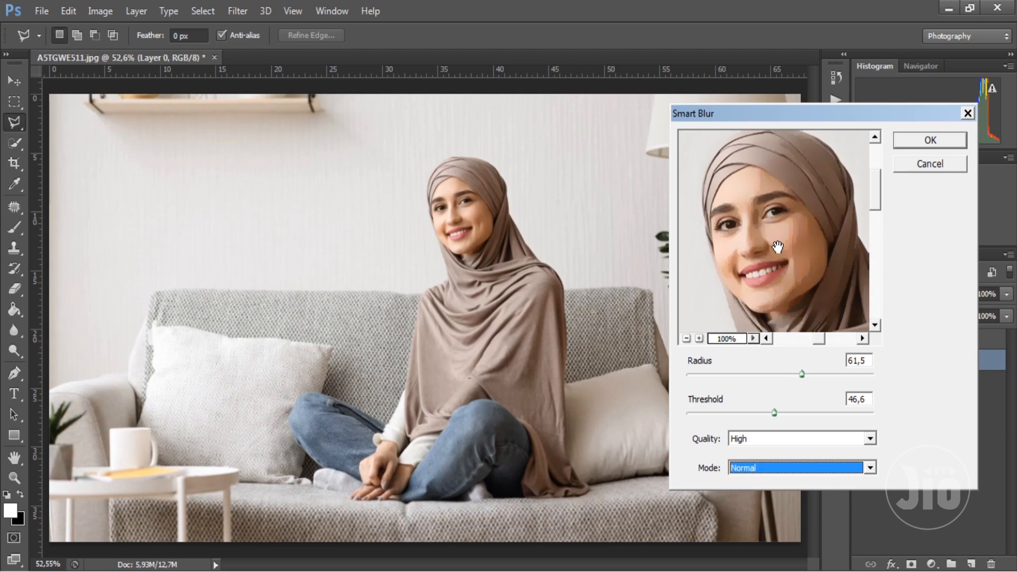
# Step: Apply the Smart Blur with radius 73,9, threshold 61,9 and High quality, and undo it
pyautogui.click(825, 374)
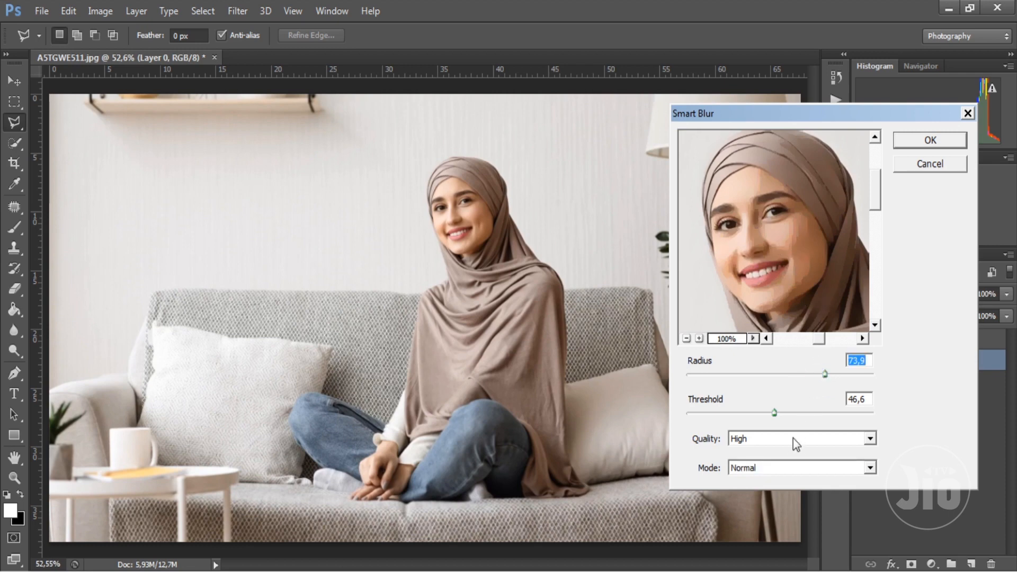
pyautogui.click(775, 437)
pyautogui.click(774, 437)
pyautogui.click(803, 412)
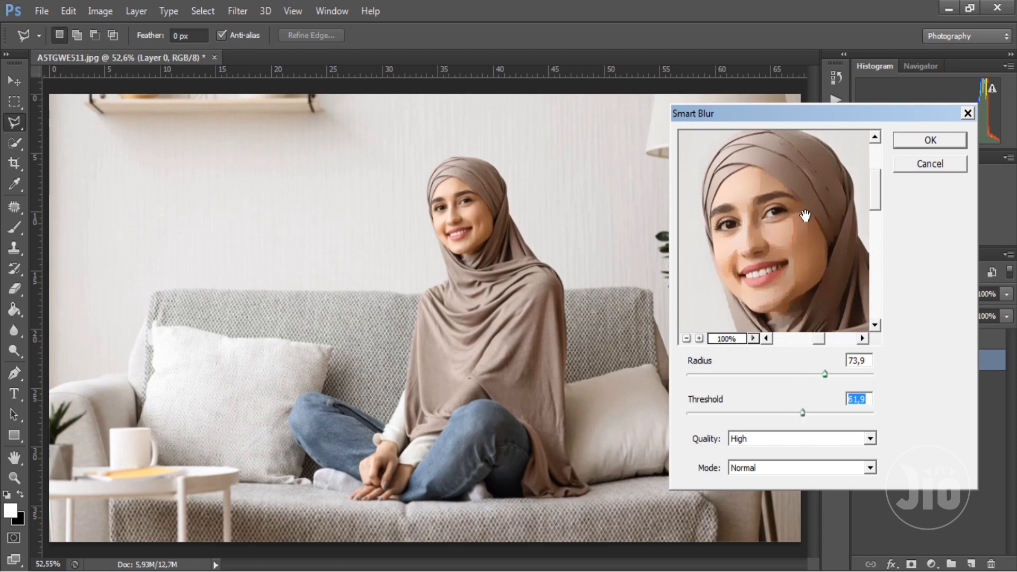
pyautogui.click(931, 142)
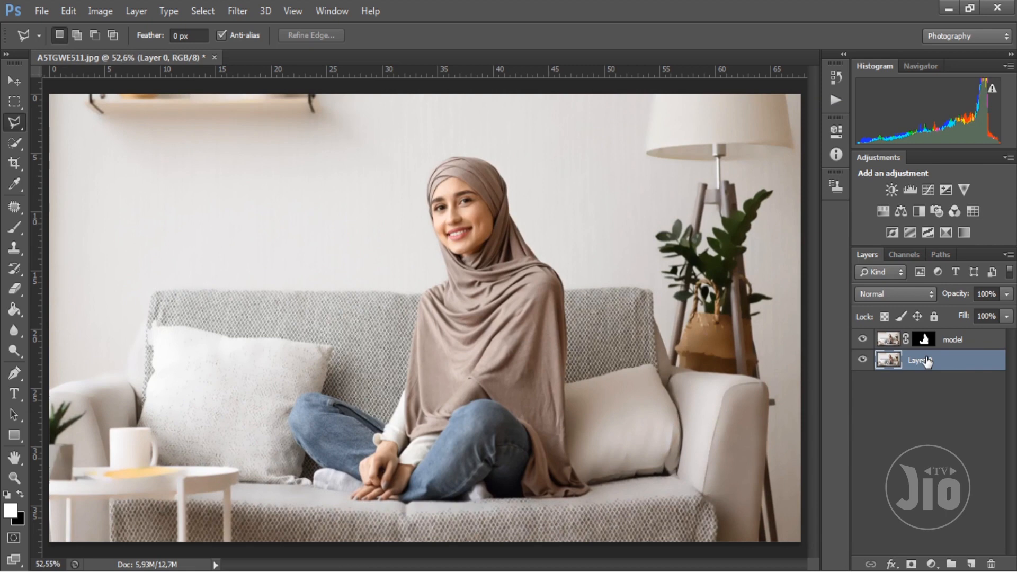
pyautogui.hotkey('ctrl', 'z')
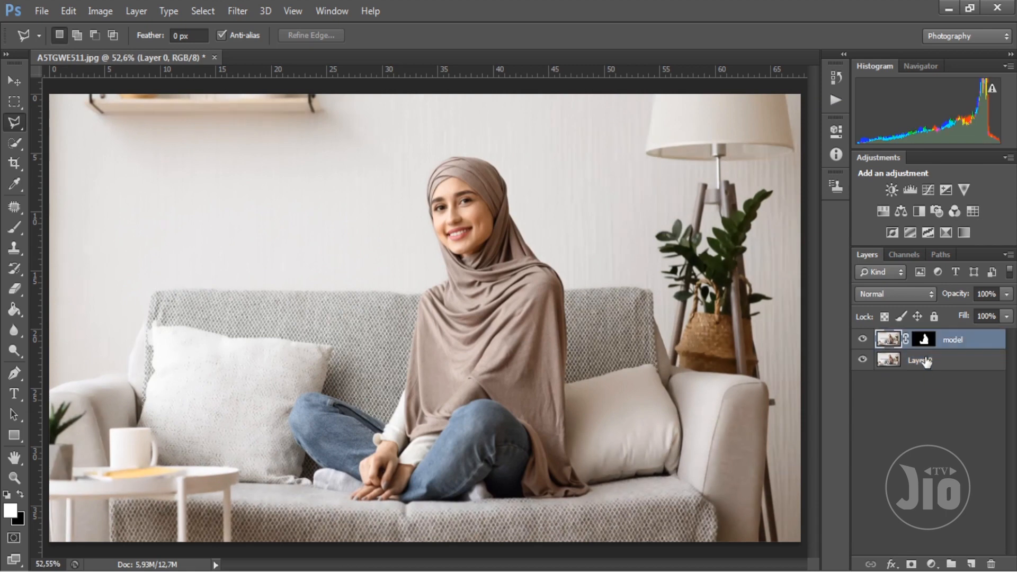
# Step: Apply the Average blur filter to Layer 0 and undo it
pyautogui.click(925, 362)
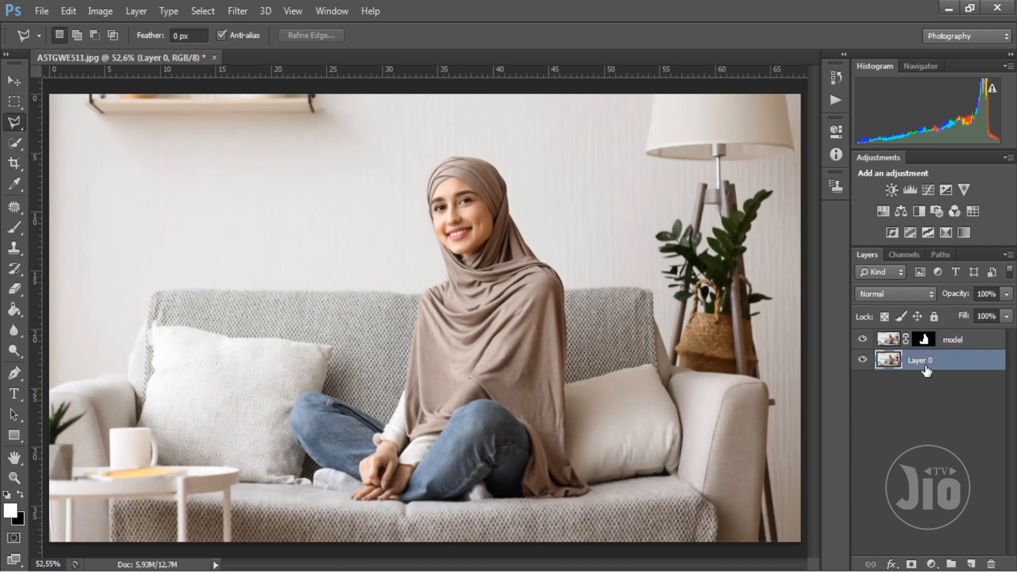
pyautogui.click(244, 13)
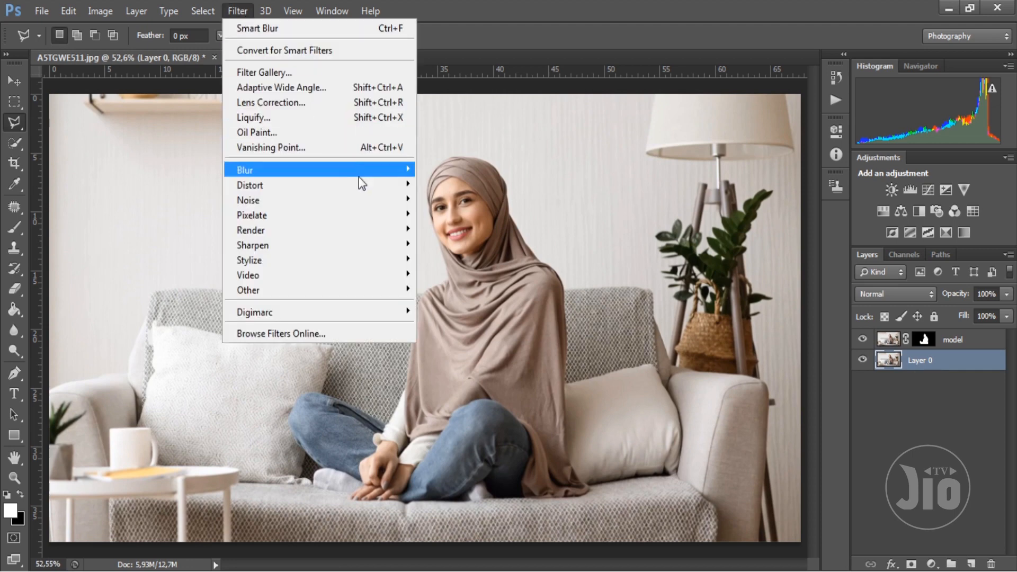
pyautogui.moveTo(367, 167)
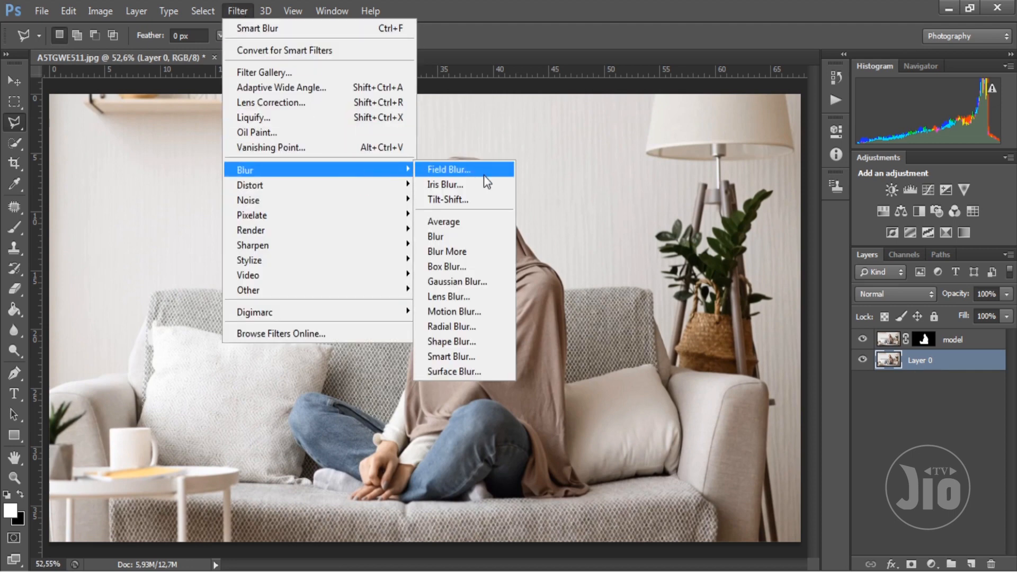
pyautogui.click(465, 218)
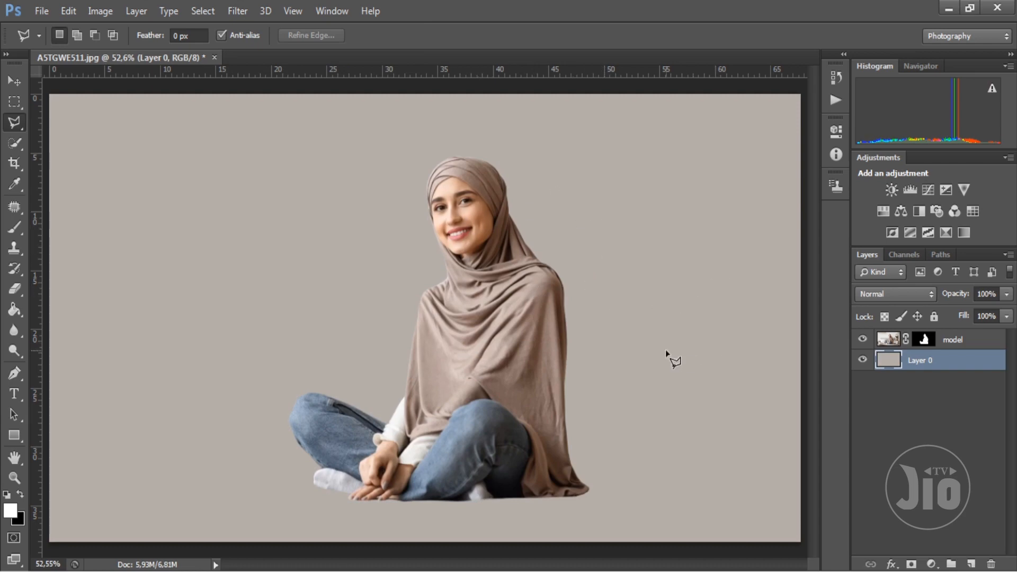
pyautogui.hotkey('ctrl', 'z')
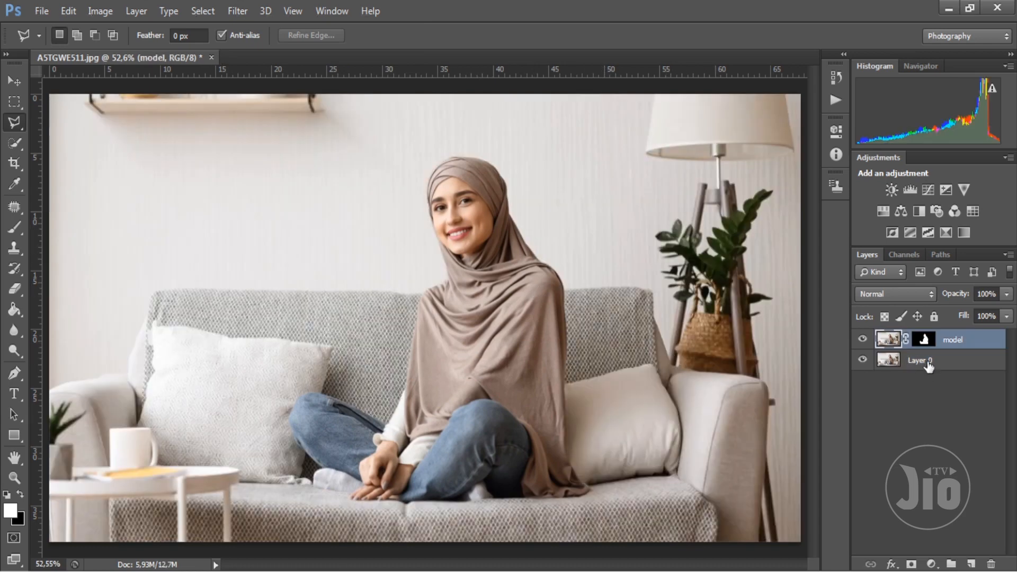
# Step: Duplicate Layer 0, naming the original layer ASLI and the copy BLUR
pyautogui.hotkey('ctrl', 'j')
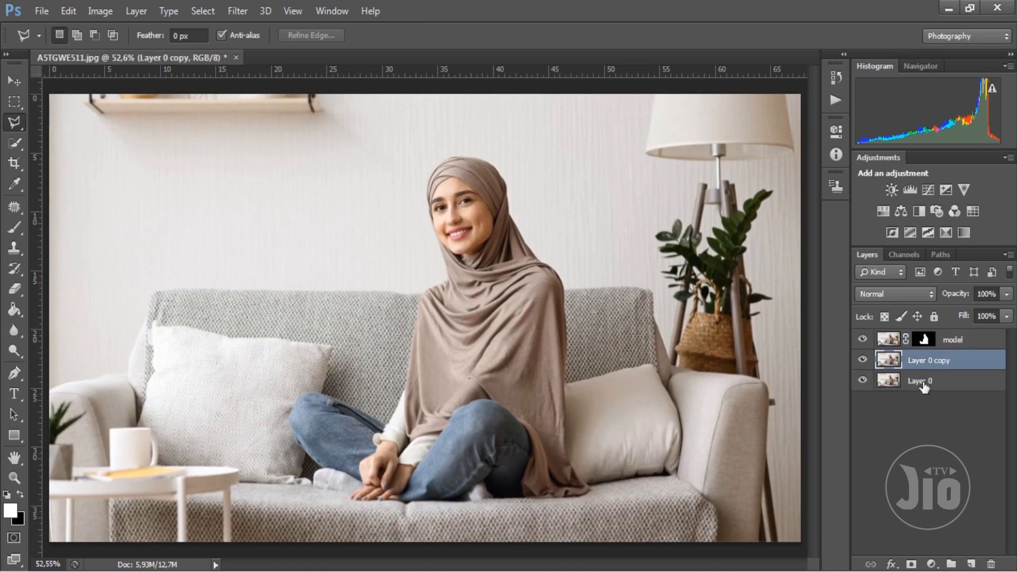
pyautogui.doubleClick(924, 381)
pyautogui.write('ASLI')
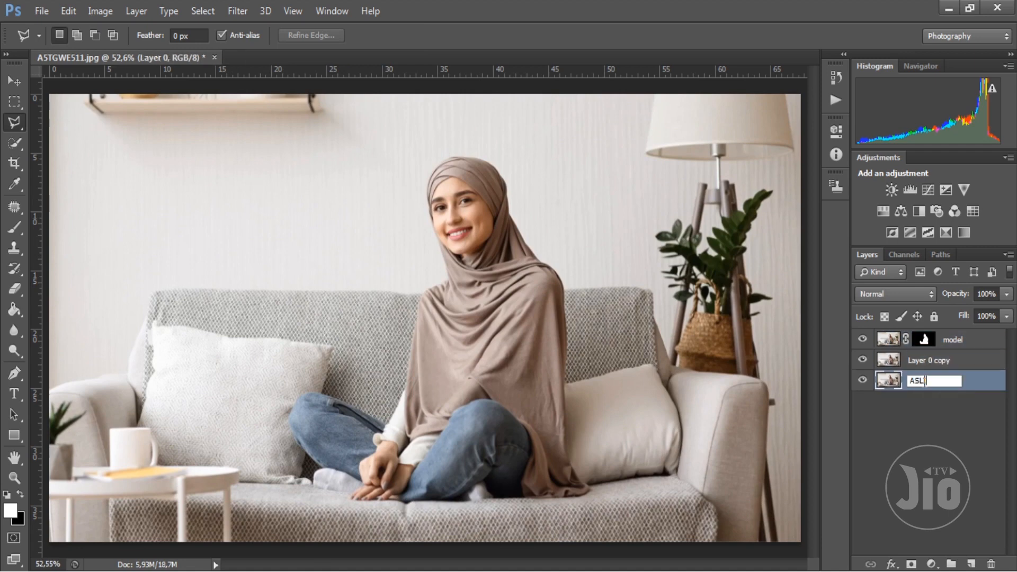
pyautogui.doubleClick(935, 361)
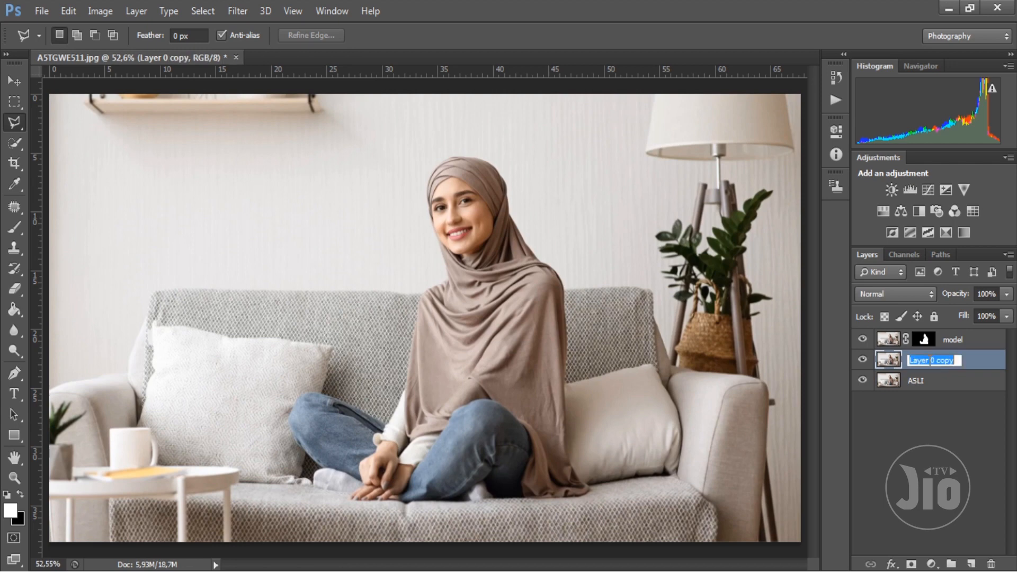
pyautogui.write('BLUR')
pyautogui.press('Return')
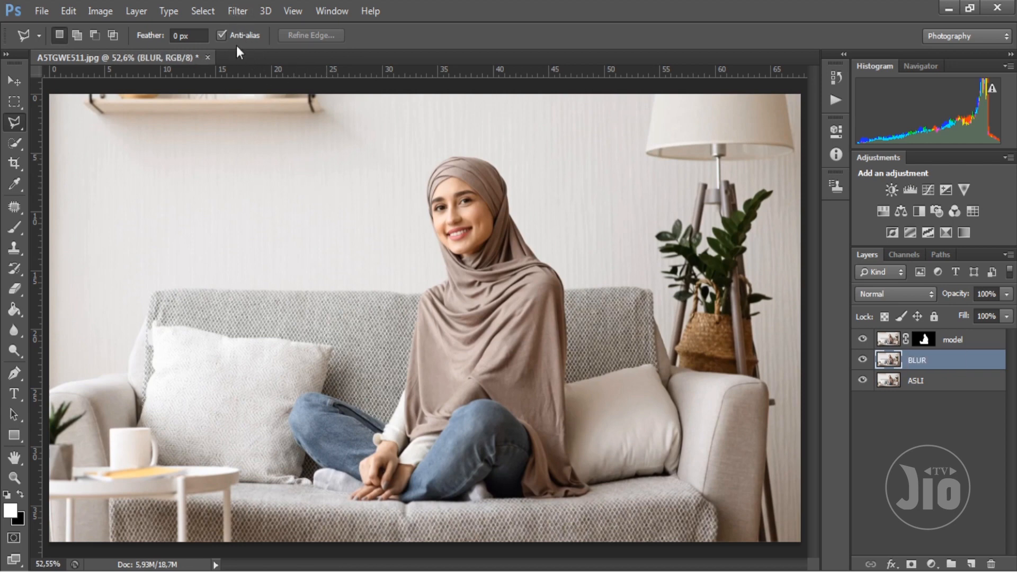
# Step: Apply the Average blur filter to the BLUR layer
pyautogui.click(237, 12)
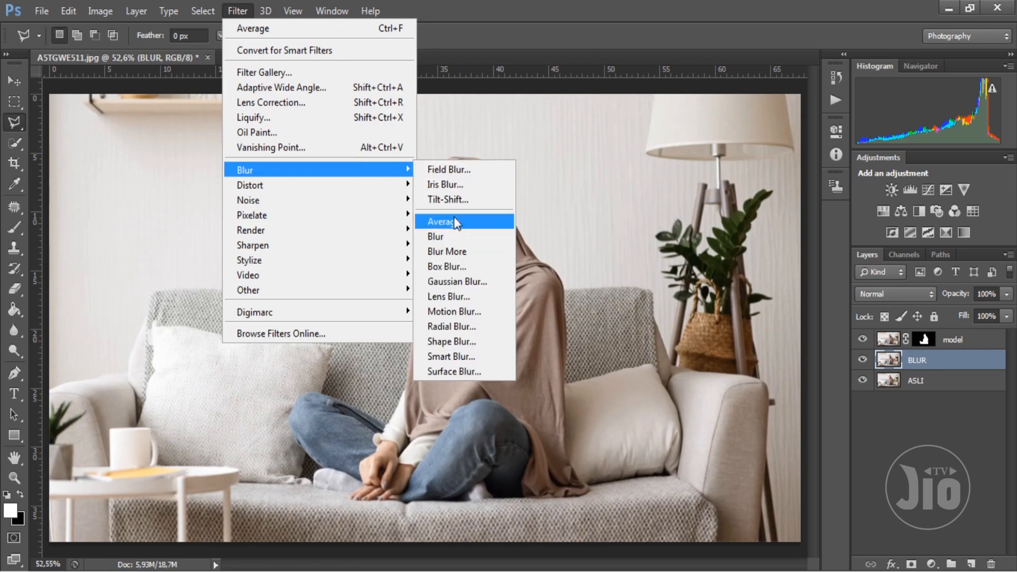
pyautogui.click(455, 222)
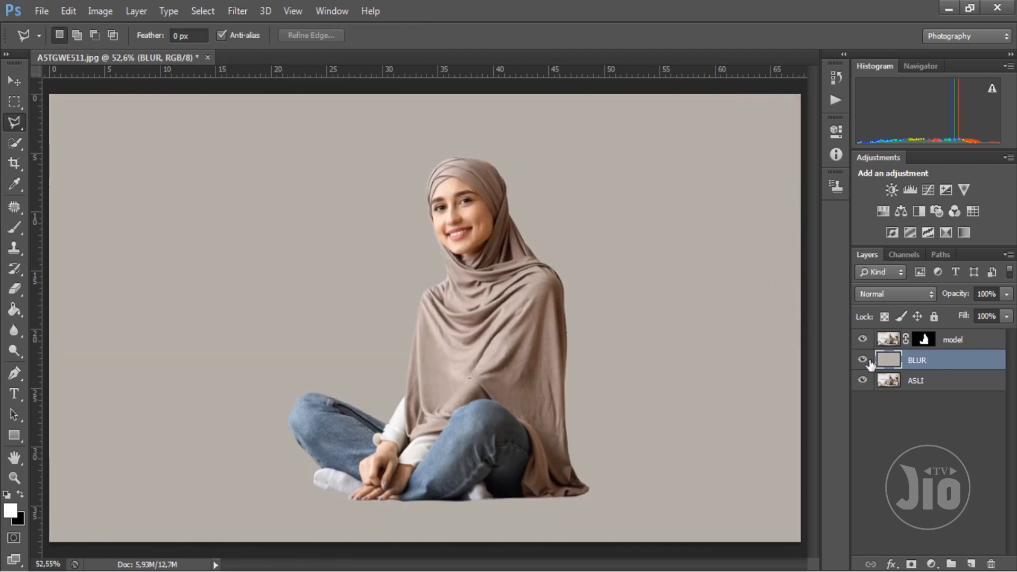
# Step: Toggle the BLUR layer's visibility to compare it with the original, and undo the Average blur
pyautogui.click(863, 361)
pyautogui.click(863, 361)
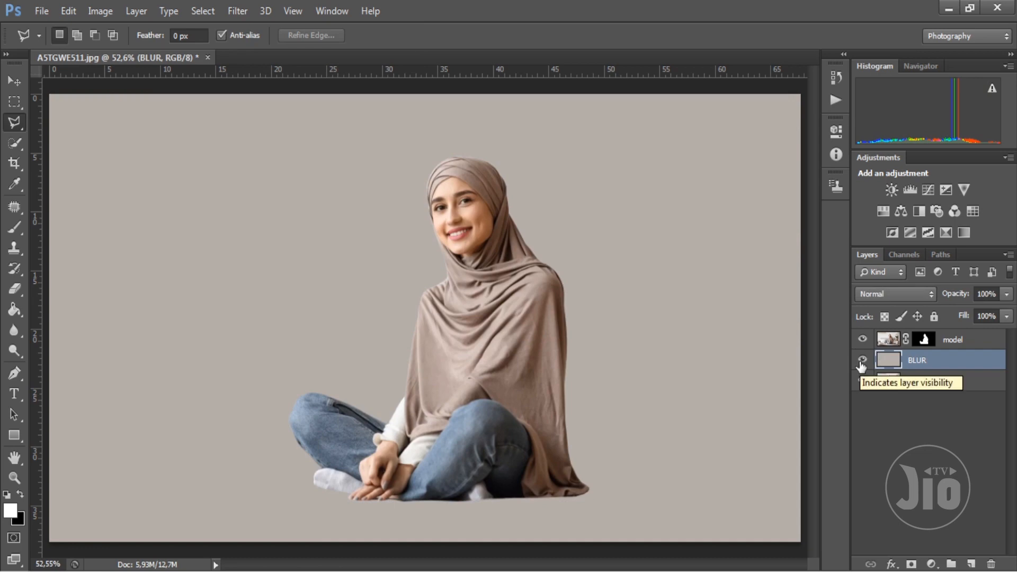
pyautogui.hotkey('ctrl', 'z')
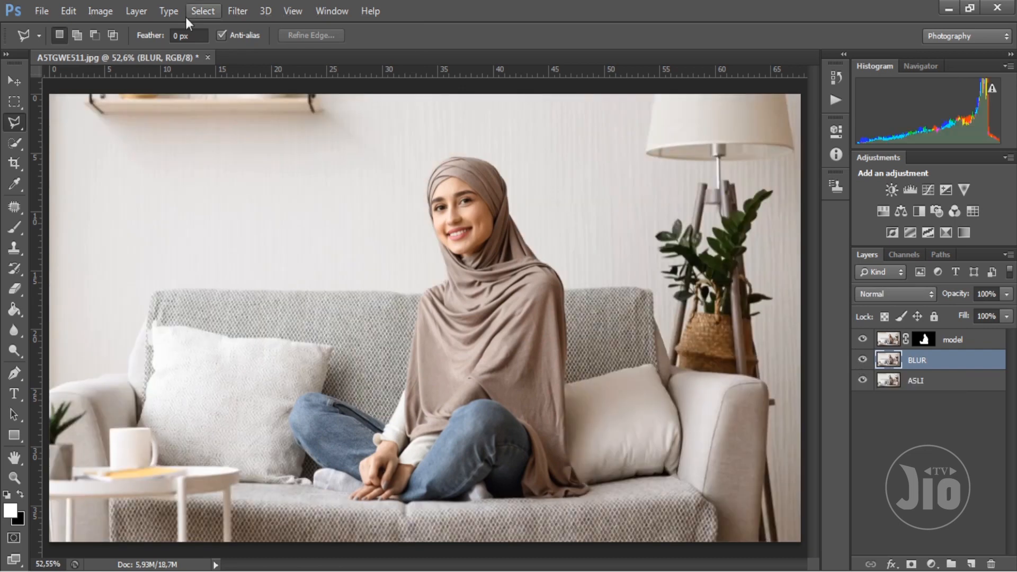
# Step: Apply the Blur filter and the Blur More filter to the BLUR layer
pyautogui.click(231, 13)
pyautogui.moveTo(313, 170)
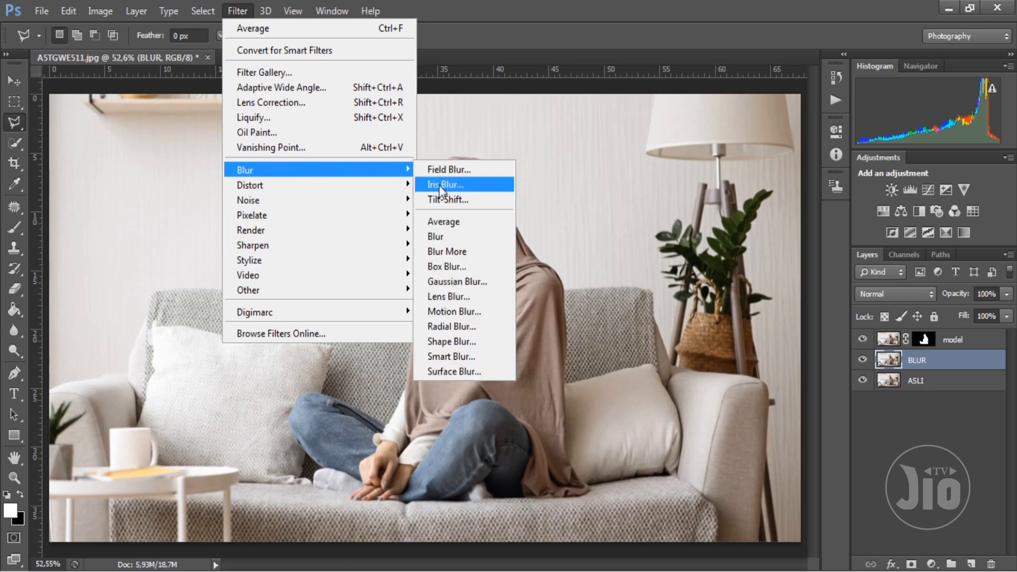
pyautogui.click(460, 234)
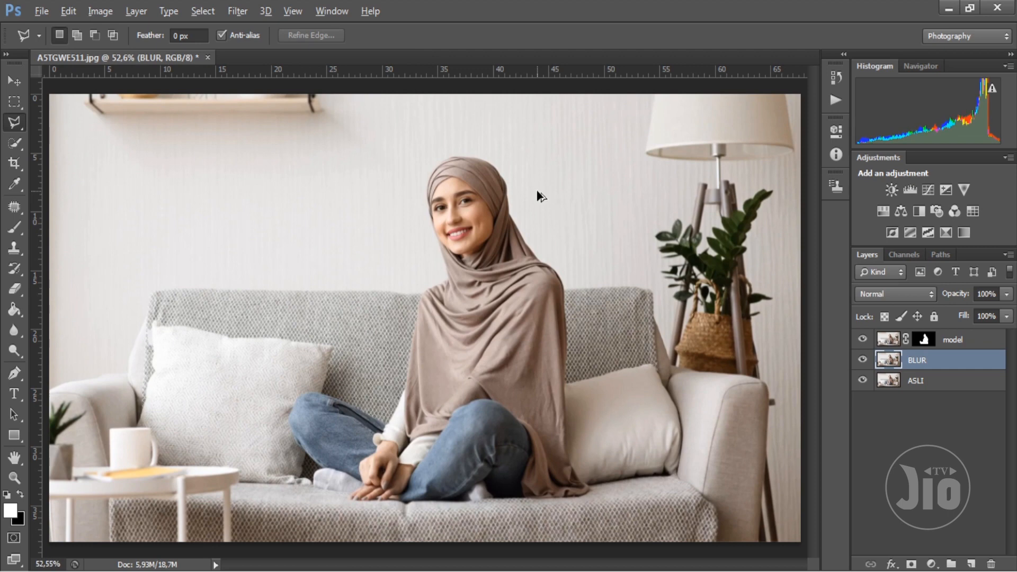
pyautogui.click(235, 10)
pyautogui.moveTo(350, 170)
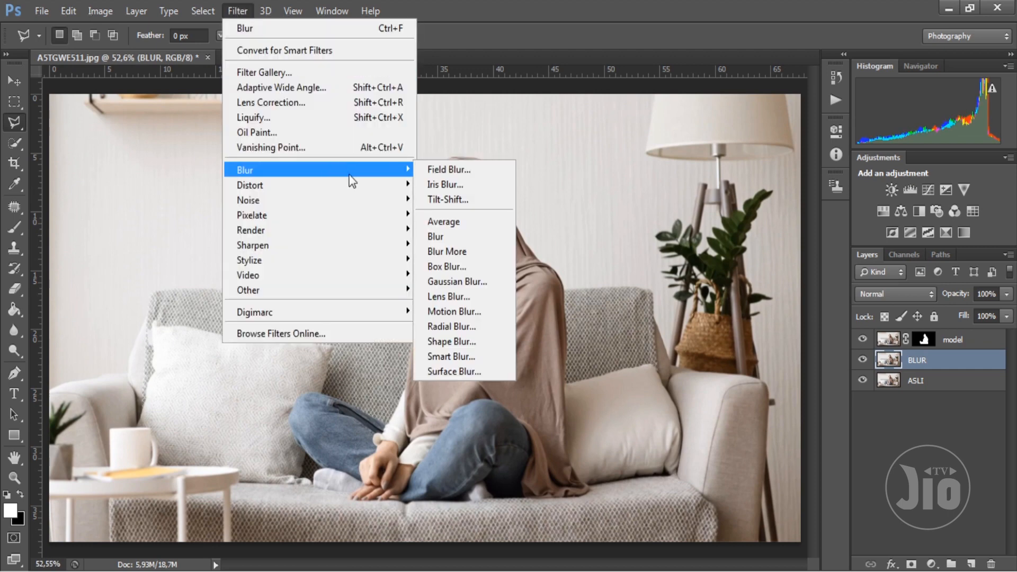
pyautogui.click(460, 252)
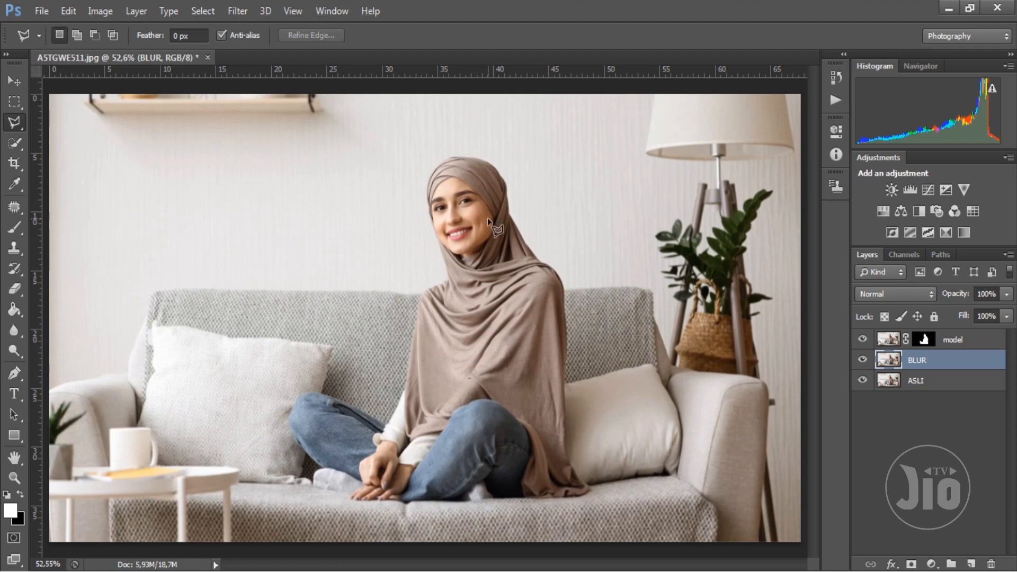
# Step: Apply a Radial Blur with amount 15, Spin method and Best quality to the BLUR layer, and undo it after comparing
pyautogui.click(243, 8)
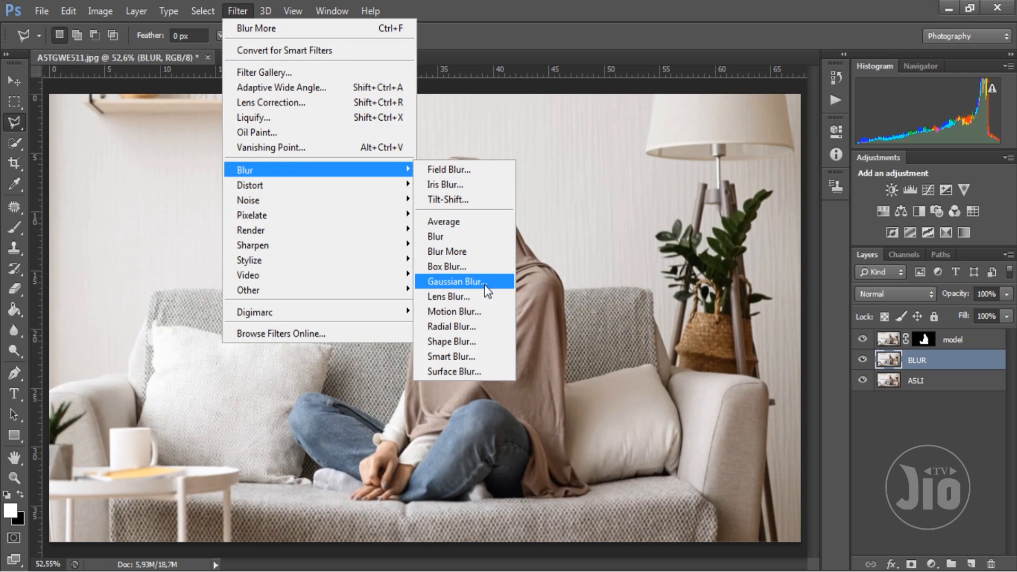
pyautogui.click(469, 328)
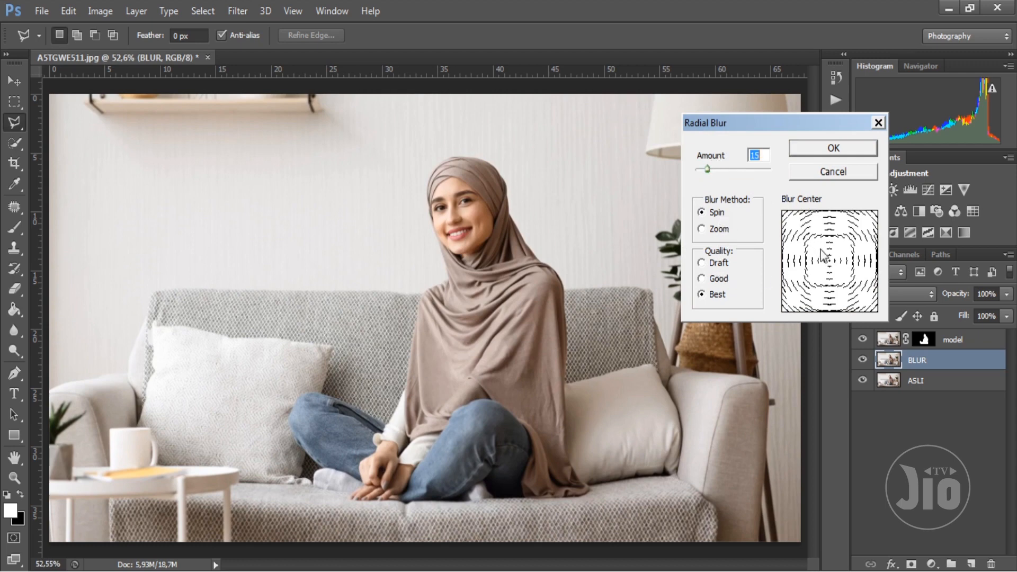
pyautogui.click(703, 263)
pyautogui.click(704, 279)
pyautogui.click(702, 229)
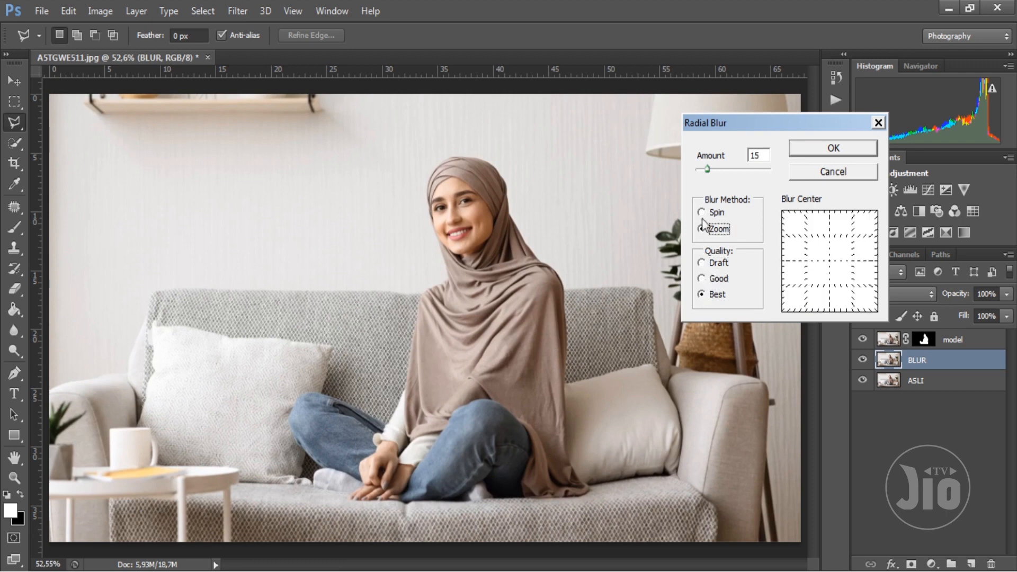
pyautogui.click(702, 213)
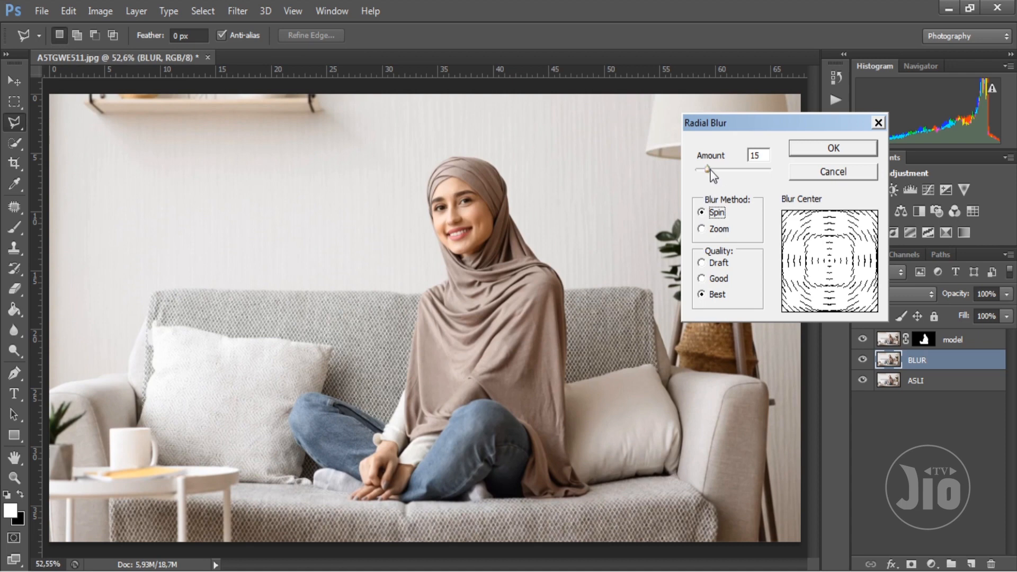
pyautogui.click(769, 157)
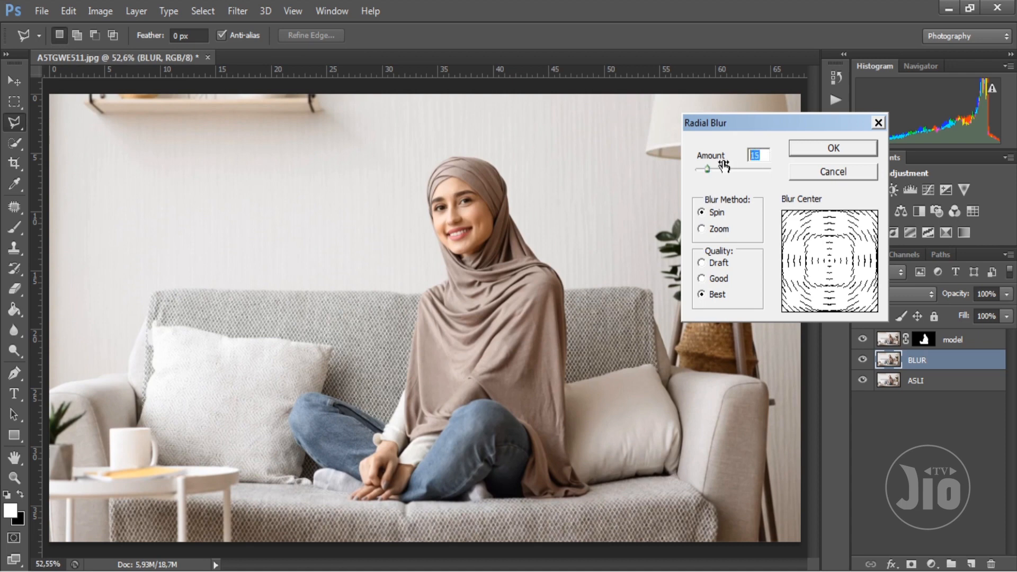
pyautogui.click(814, 146)
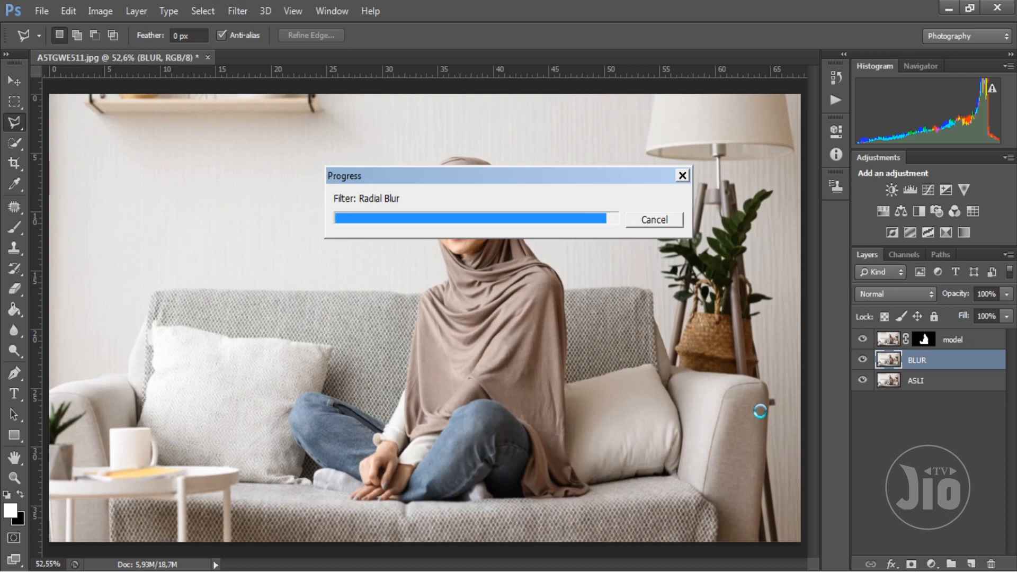
pyautogui.click(863, 360)
pyautogui.click(864, 360)
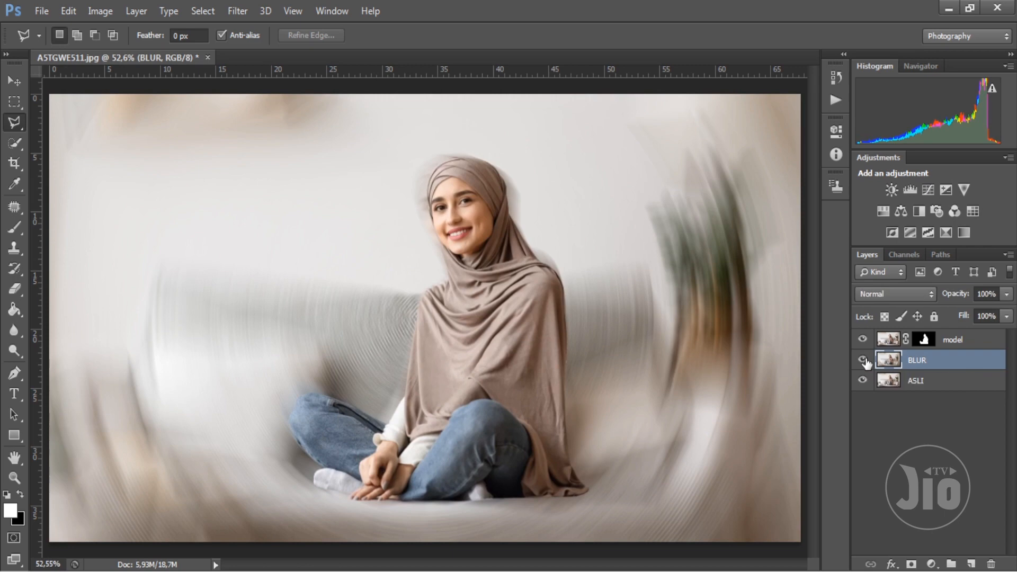
pyautogui.click(863, 360)
# Step: Set up a Motion Blur on the BLUR layer with an angle of -6° and a distance of 32 pixels
pyautogui.click(243, 15)
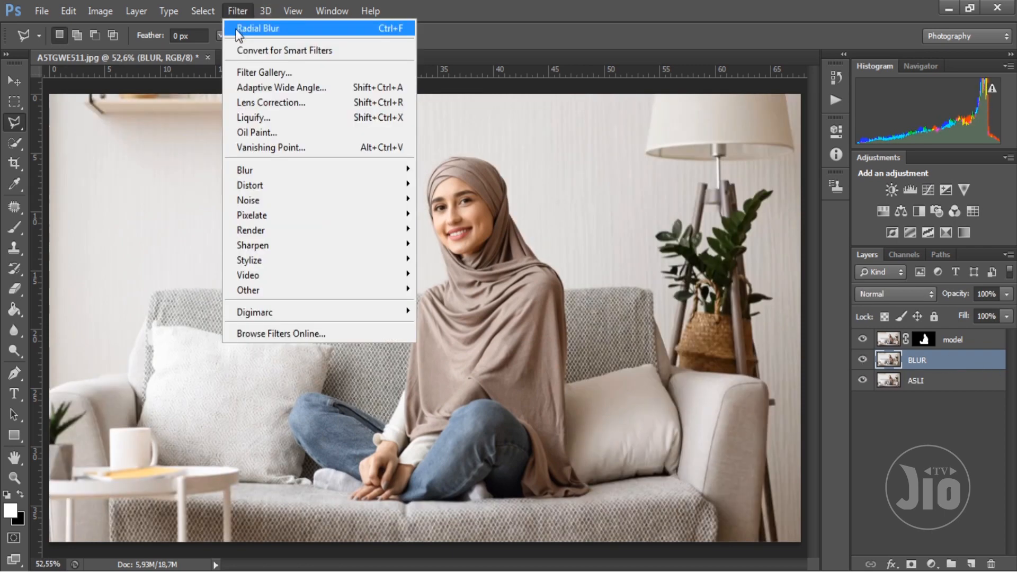
pyautogui.moveTo(342, 164)
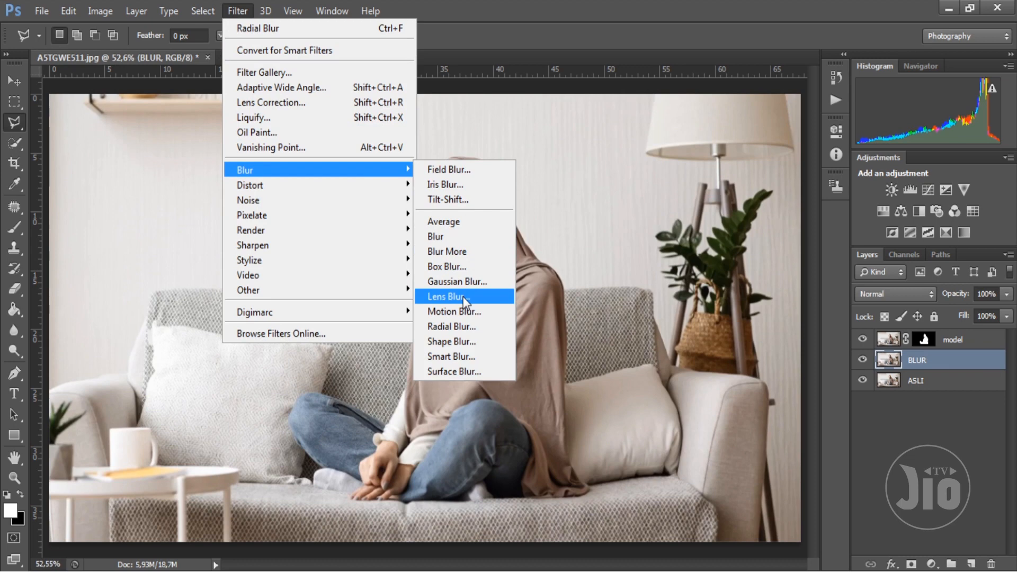
pyautogui.click(466, 311)
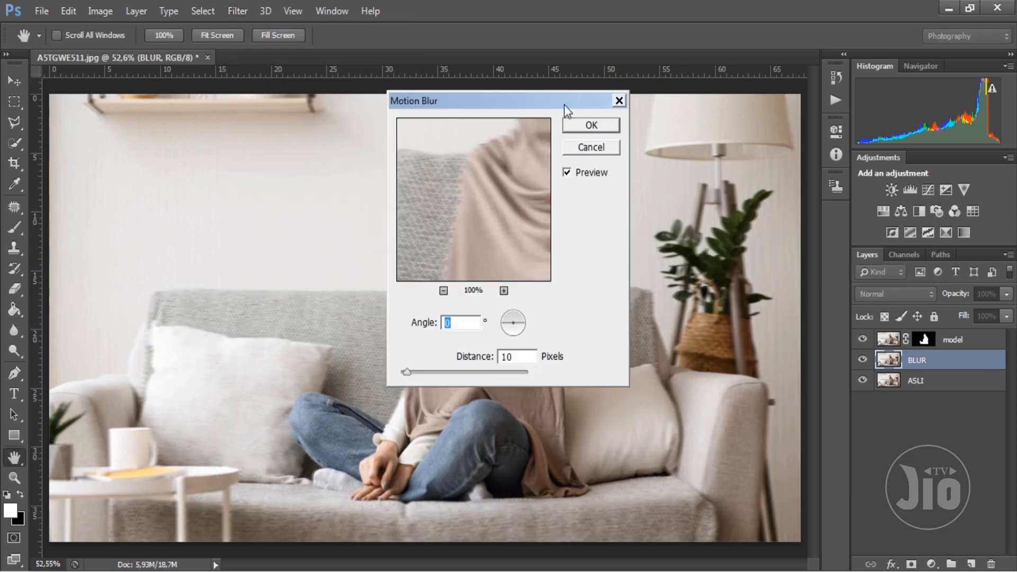
pyautogui.moveTo(564, 105); pyautogui.dragTo(882, 127)
pyautogui.moveTo(810, 220)
pyautogui.mouseDown()
pyautogui.moveTo(799, 283)
pyautogui.moveTo(796, 235)
pyautogui.mouseUp()
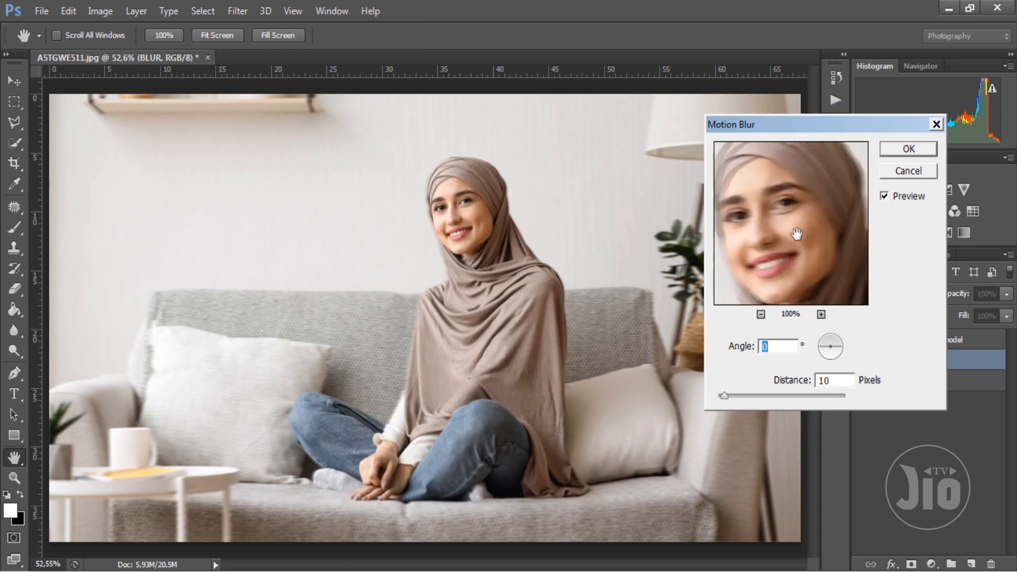
pyautogui.click(740, 396)
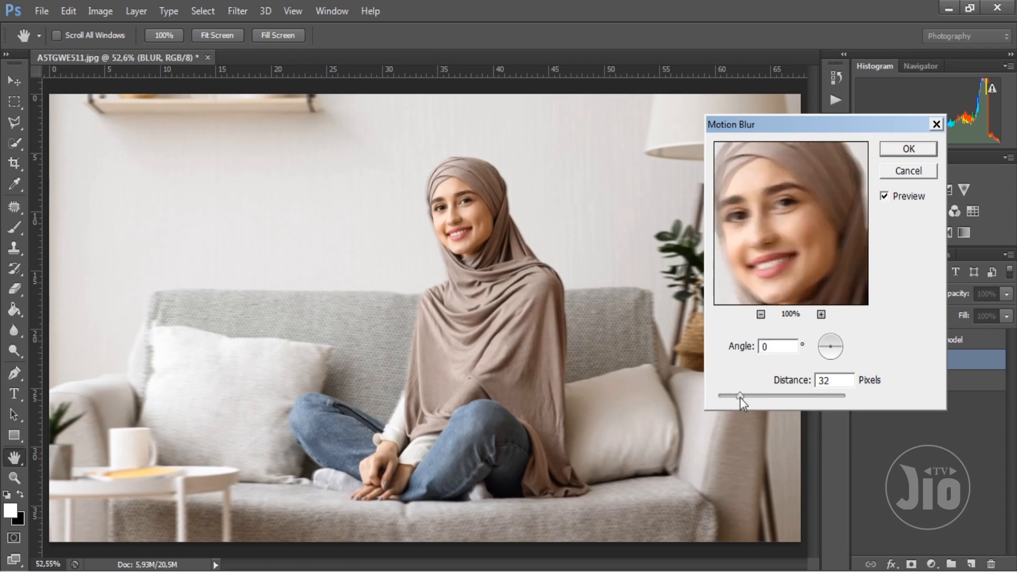
pyautogui.click(826, 342)
pyautogui.click(829, 340)
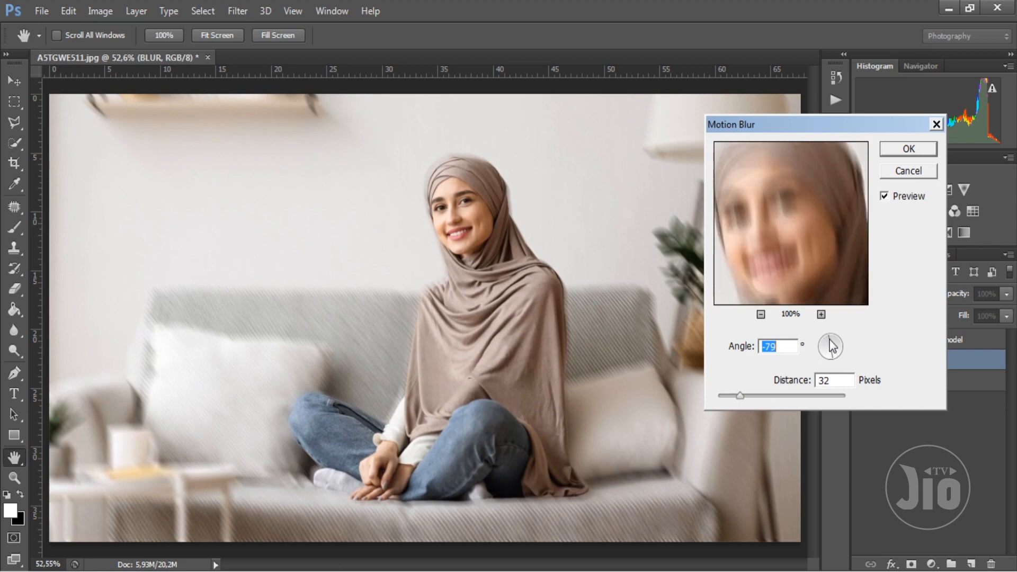
pyautogui.click(838, 339)
pyautogui.click(838, 347)
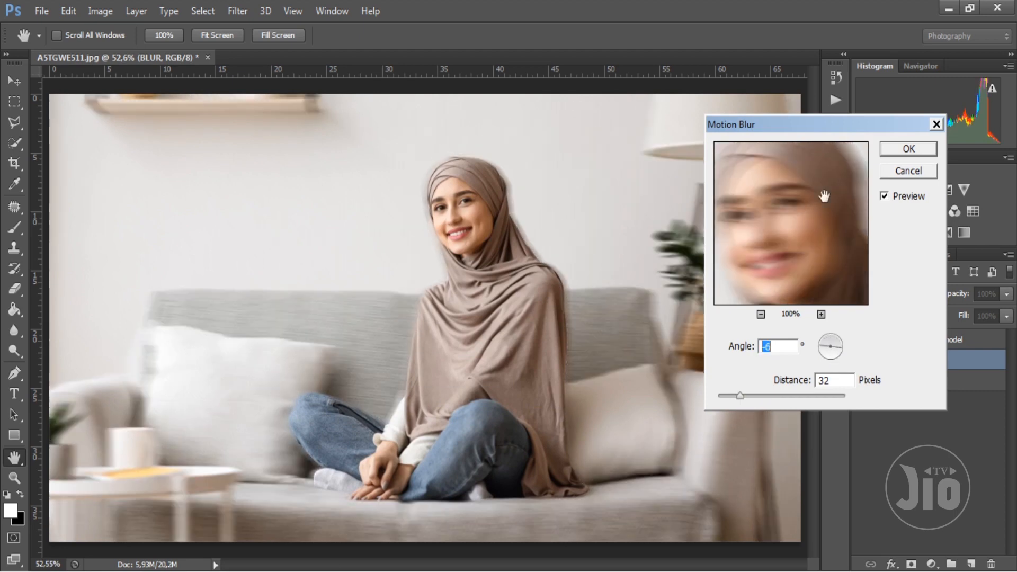
# Step: Raise the Motion Blur distance to 176 pixels and apply the filter to the BLUR layer
pyautogui.moveTo(795, 128); pyautogui.dragTo(841, 143)
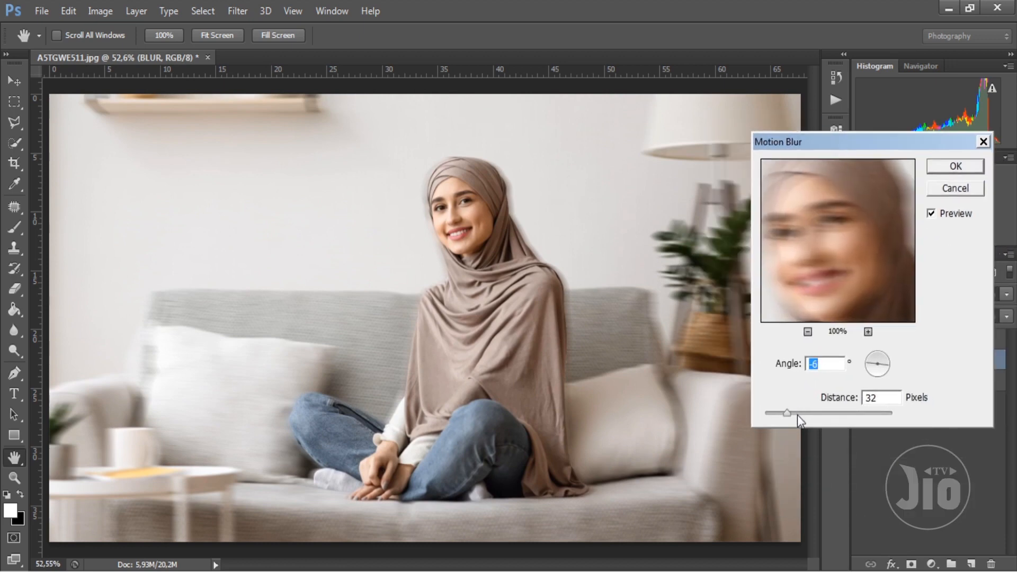
pyautogui.moveTo(797, 415); pyautogui.dragTo(834, 414)
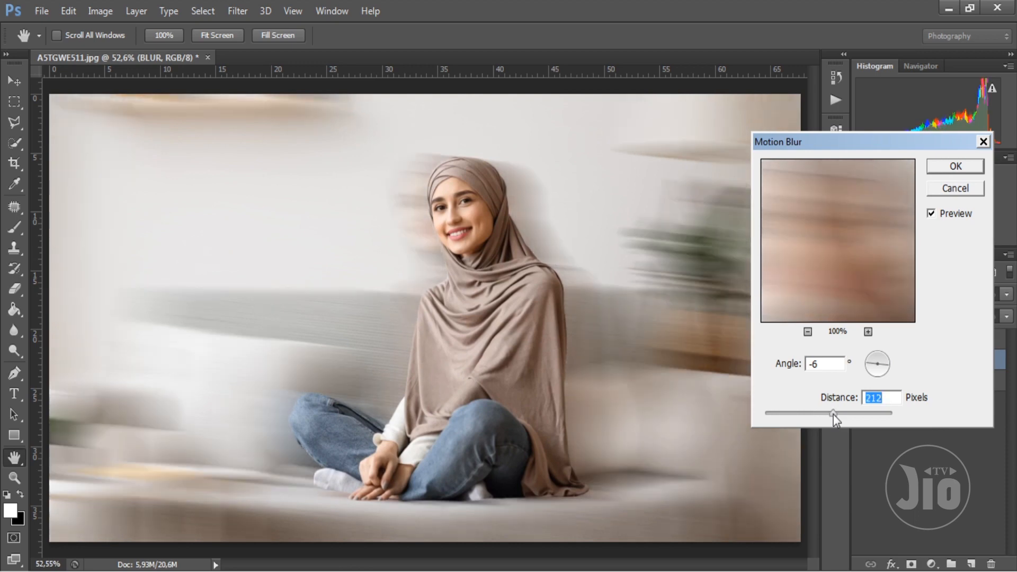
pyautogui.moveTo(838, 142); pyautogui.dragTo(861, 198)
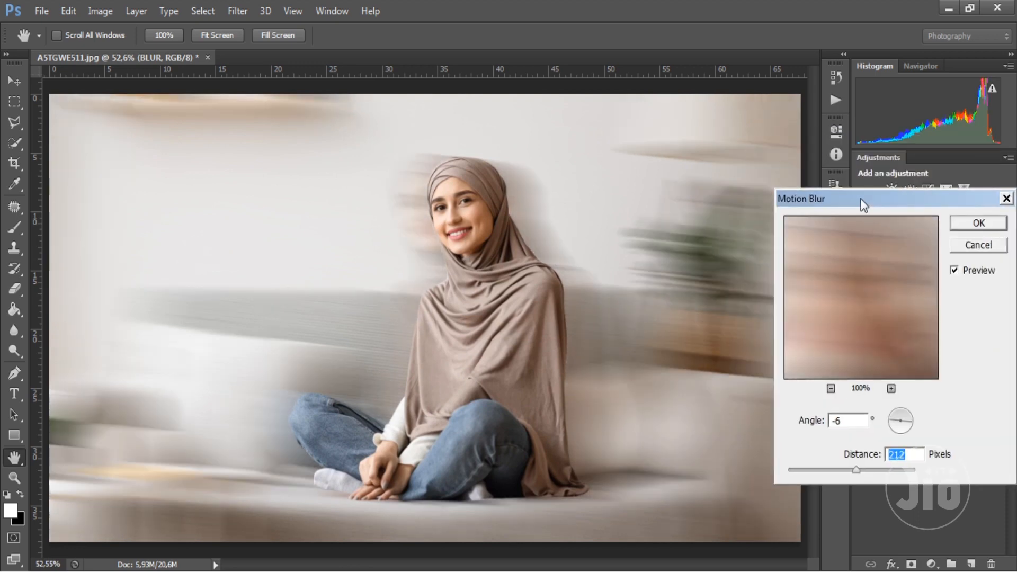
pyautogui.moveTo(860, 472)
pyautogui.mouseDown()
pyautogui.moveTo(821, 471)
pyautogui.moveTo(849, 469)
pyautogui.mouseUp()
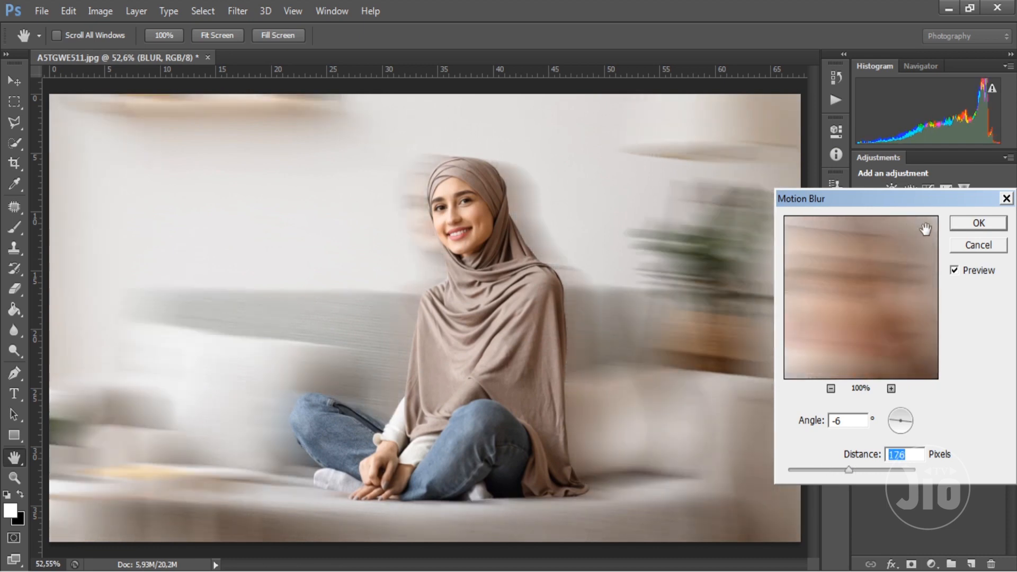
pyautogui.click(959, 230)
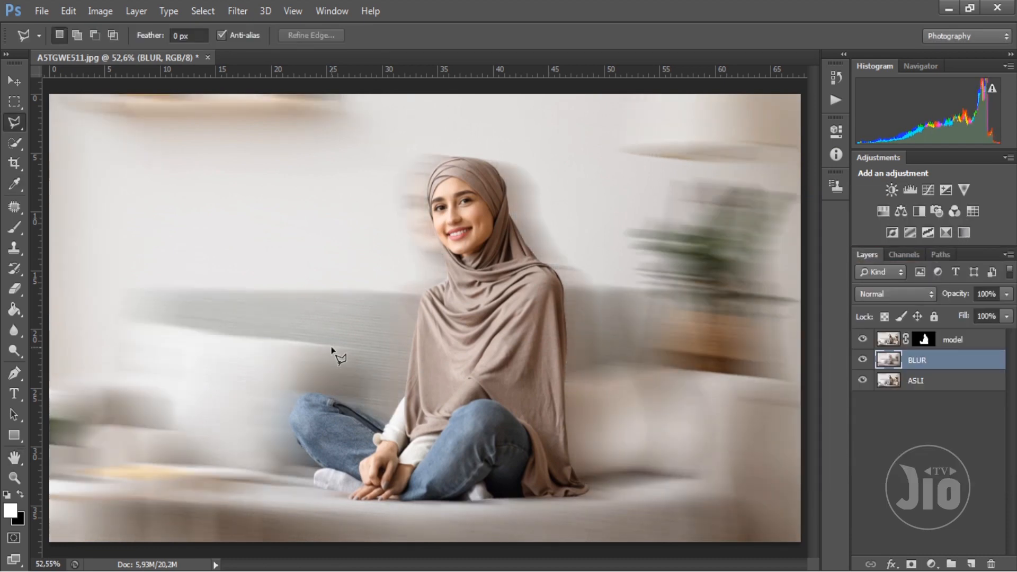
# Step: Hide and show the BLUR layer to compare the result with the original, and undo the Motion Blur
pyautogui.click(862, 361)
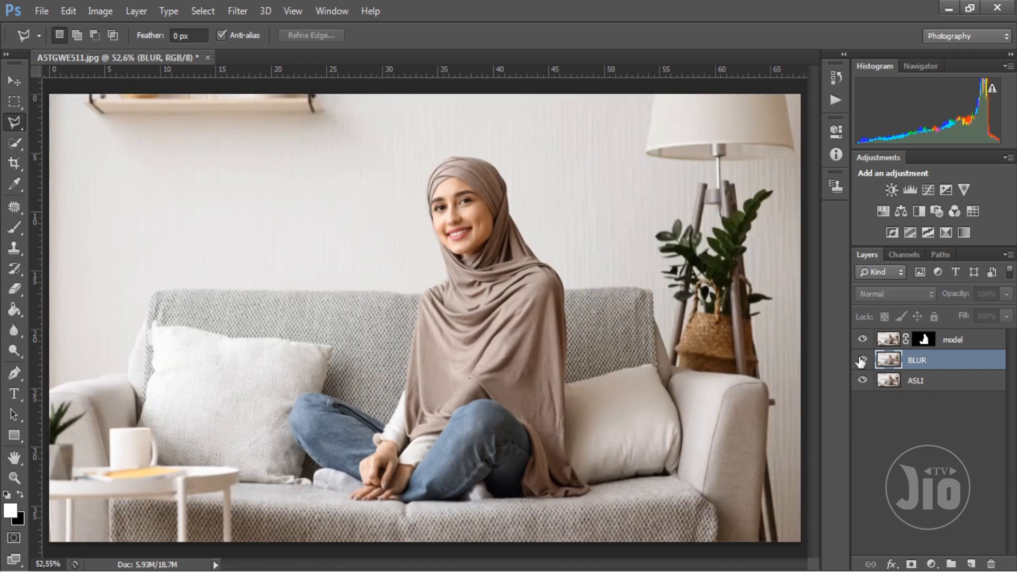
pyautogui.click(861, 361)
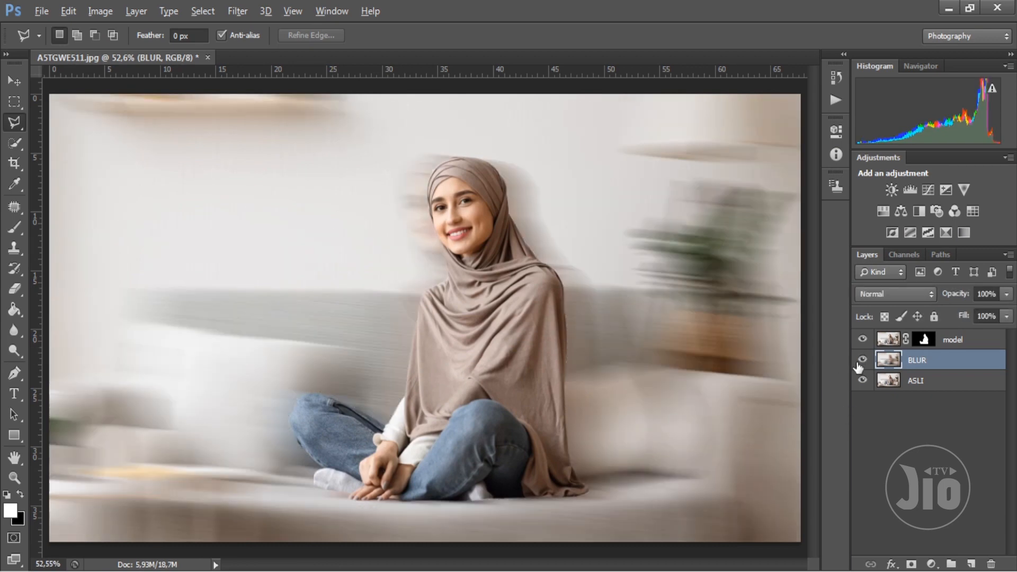
pyautogui.hotkey('ctrl', 'z')
# Step: Apply a Gaussian Blur with a radius of 4,2 pixels to the BLUR layer
pyautogui.click(238, 11)
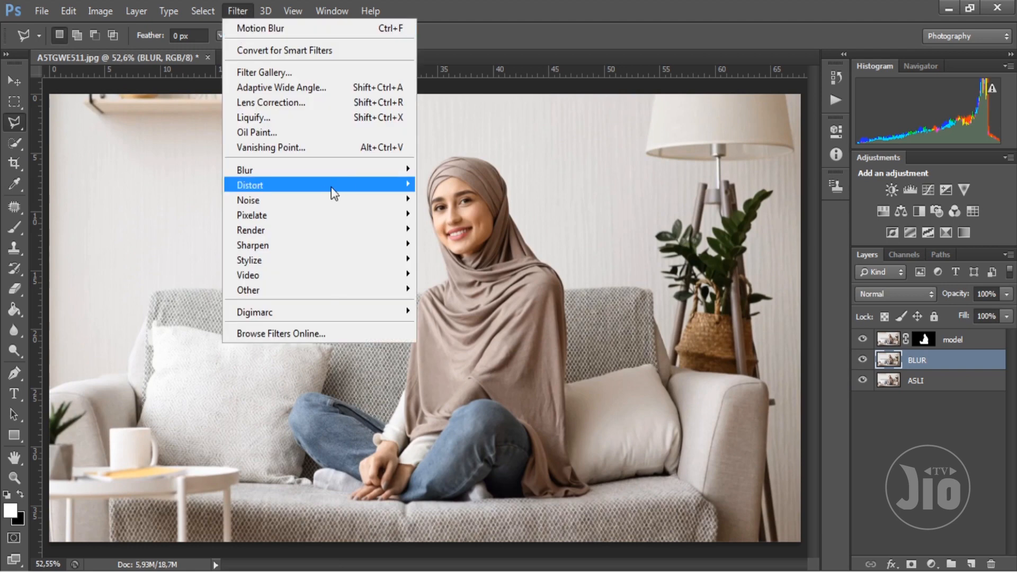
pyautogui.moveTo(357, 170)
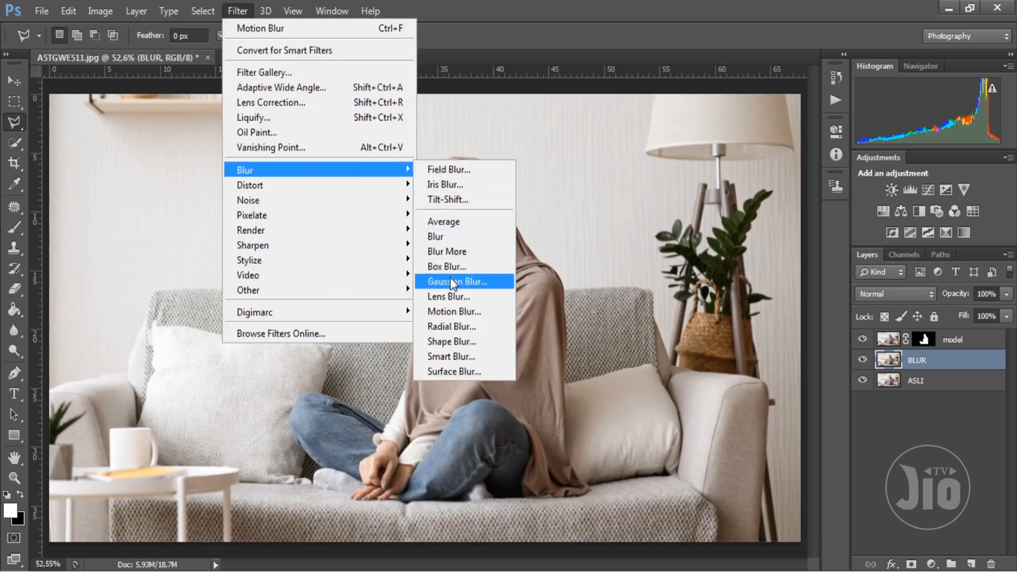
pyautogui.click(451, 280)
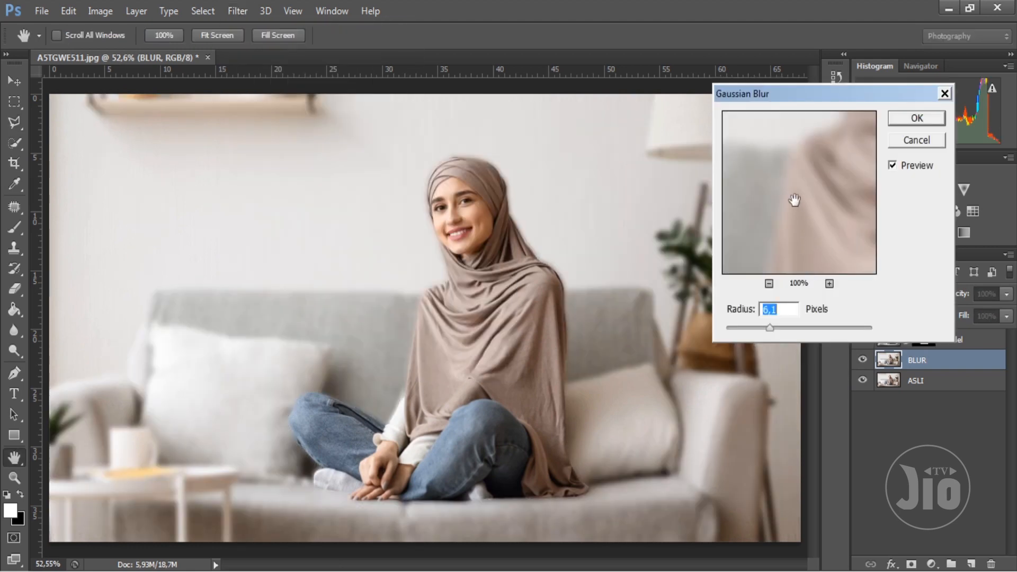
pyautogui.moveTo(803, 160); pyautogui.dragTo(779, 245)
pyautogui.moveTo(800, 197); pyautogui.dragTo(789, 216)
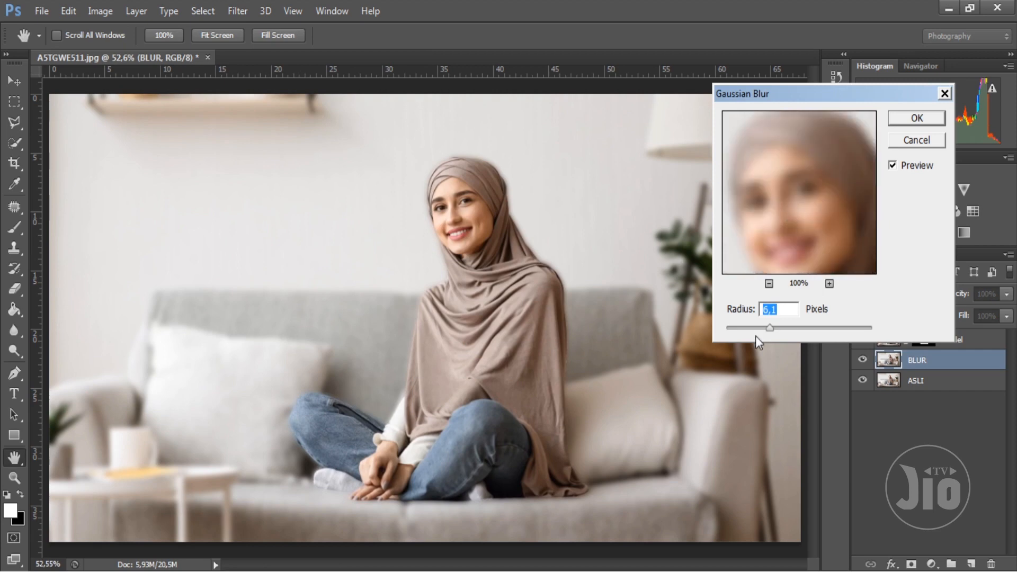
pyautogui.click(742, 329)
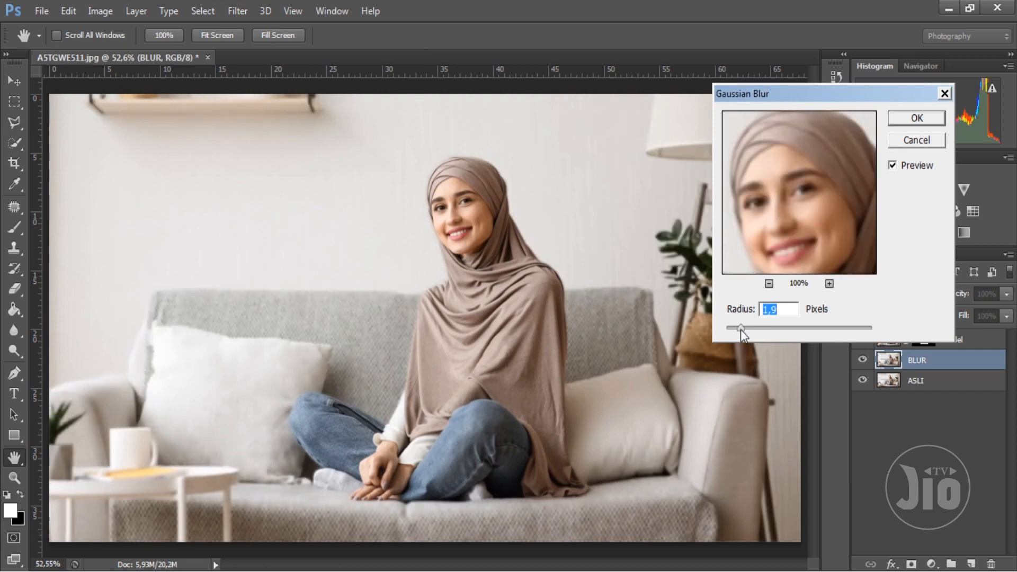
pyautogui.moveTo(741, 330)
pyautogui.mouseDown()
pyautogui.moveTo(728, 330)
pyautogui.moveTo(758, 329)
pyautogui.mouseUp()
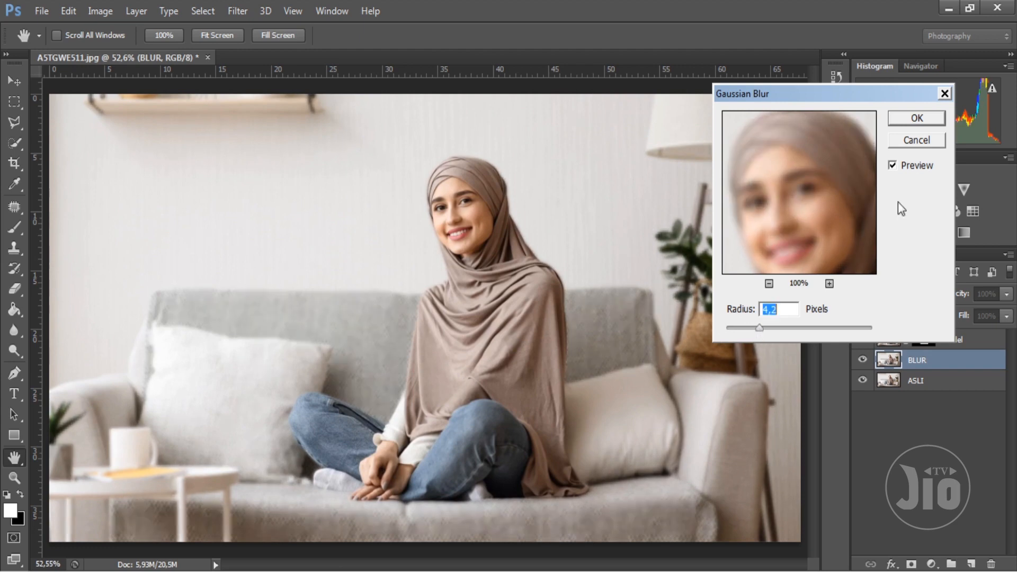
pyautogui.click(917, 118)
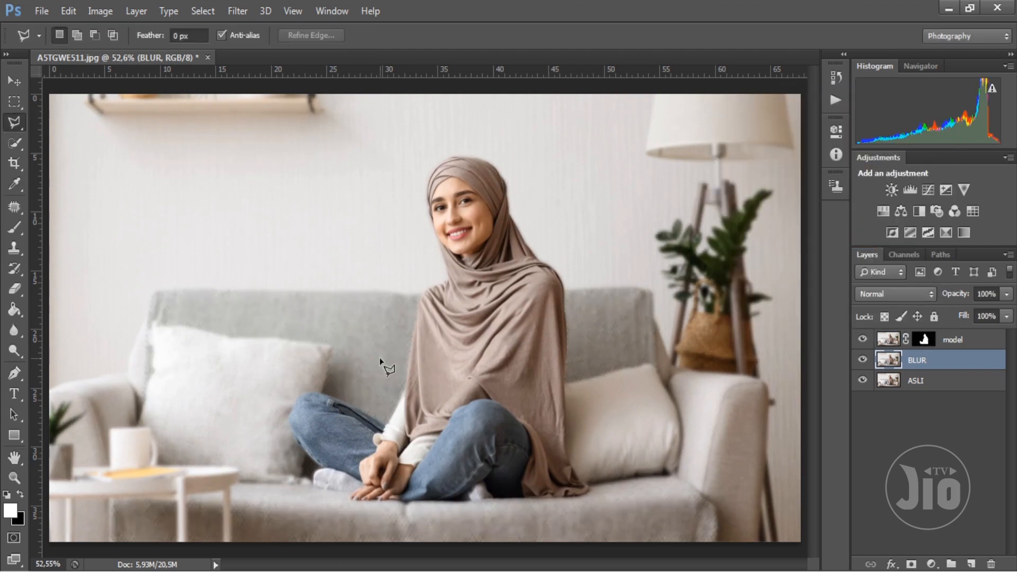